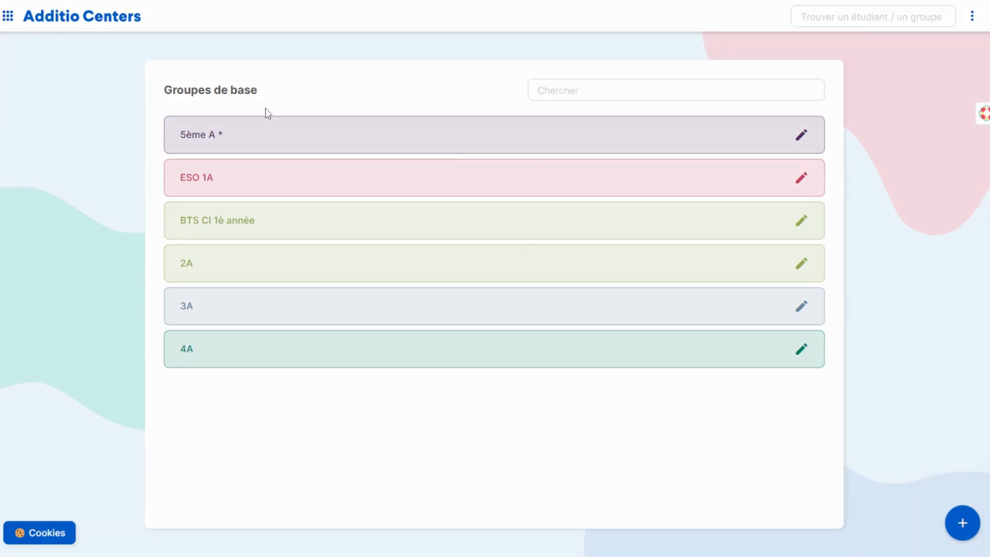
Step: Open the new report cards (Nouveaux bulletins de notes) of the 5ème A base group
{"action": "left_click", "coordinate": [301, 144]}
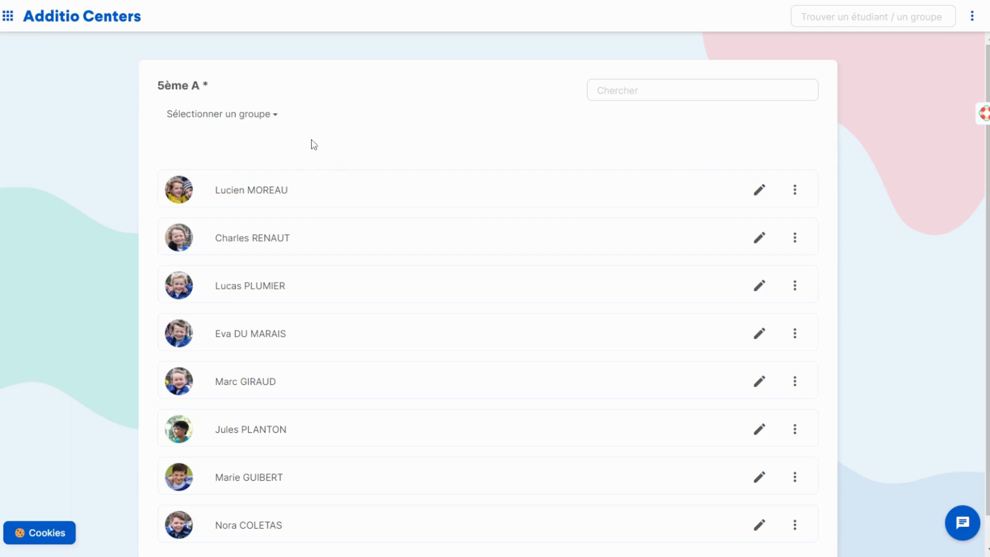
{"action": "left_click", "coordinate": [973, 20]}
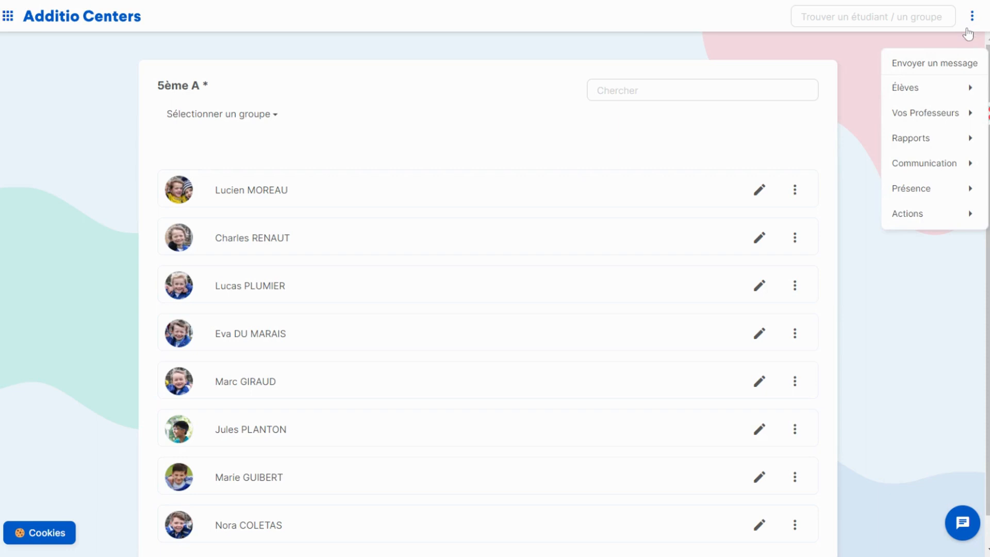
{"action": "mouse_move", "coordinate": [946, 89]}
{"action": "mouse_move", "coordinate": [937, 138]}
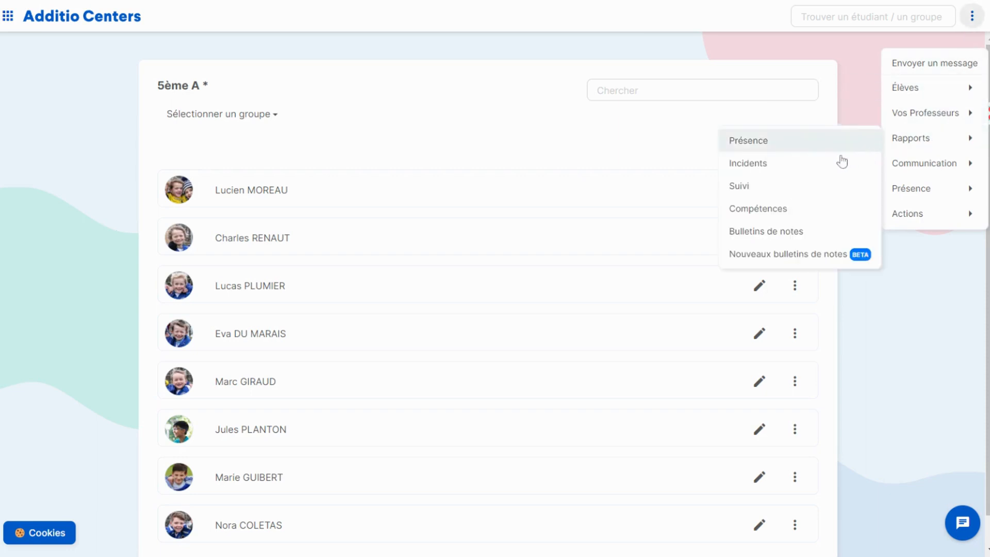
{"action": "left_click", "coordinate": [820, 262]}
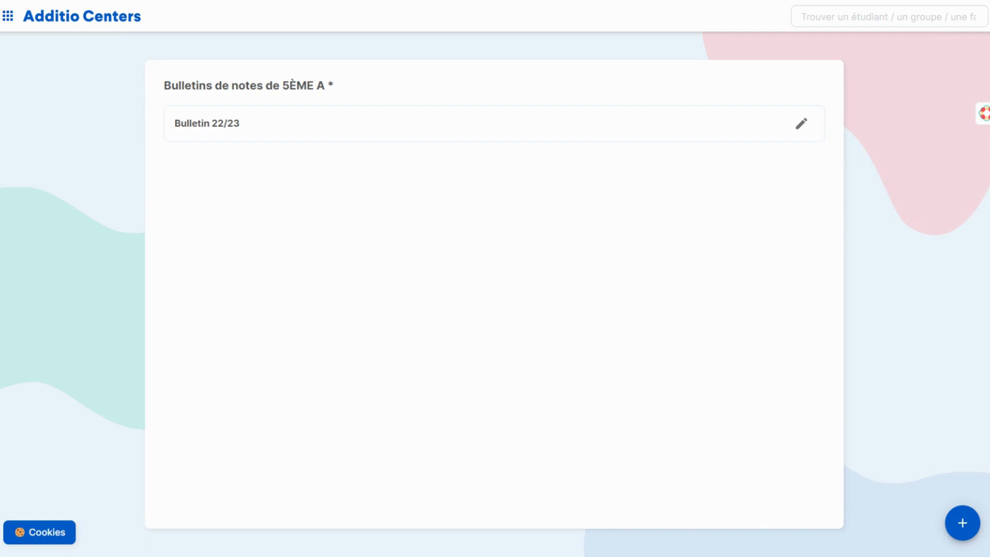
Step: Create a report card named "Bulletin 1ère évaluation 5ème" from the "Bulletin 1ère évaluation" template and save it
{"action": "left_click", "coordinate": [961, 523]}
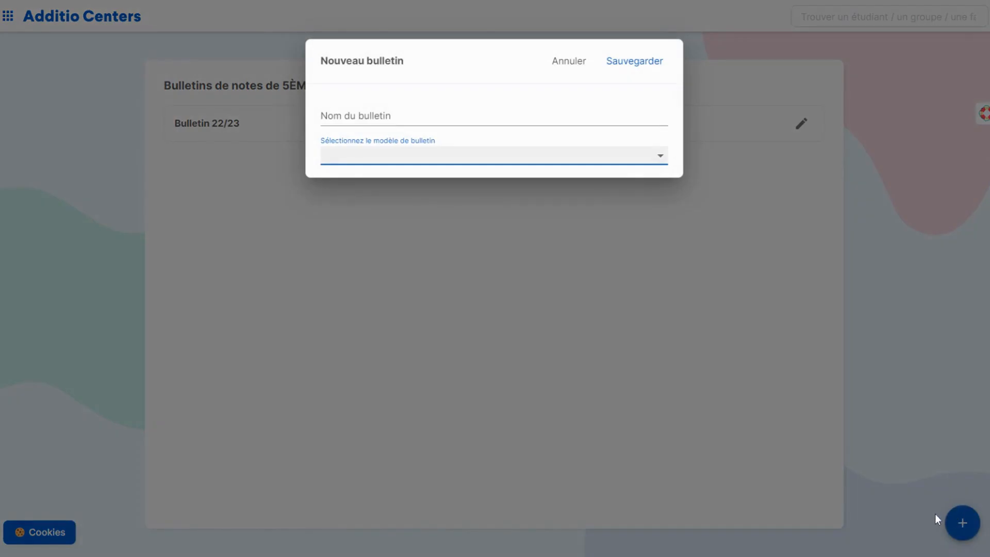
{"action": "left_click", "coordinate": [456, 117]}
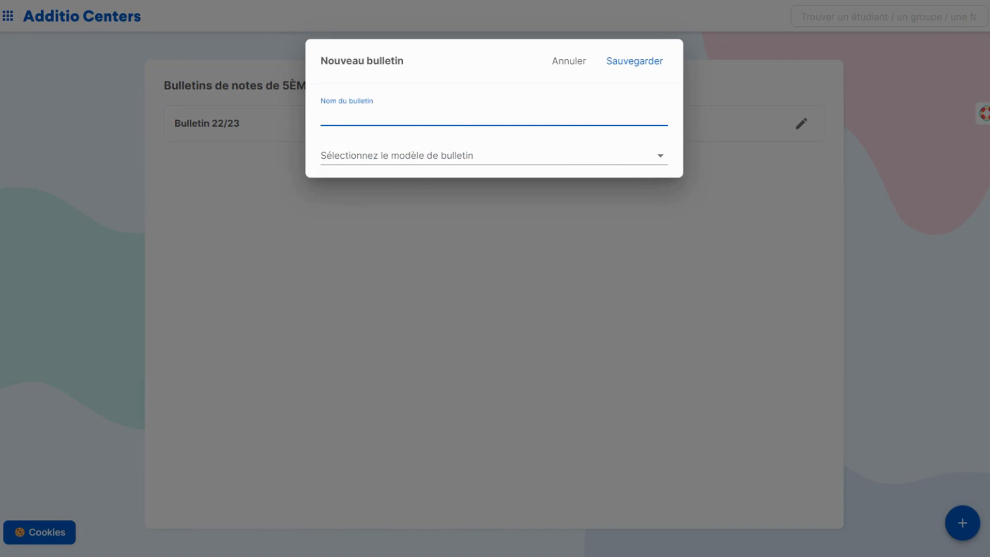
{"action": "type", "text": "Bulletin 1ève évaluation 5ème"}
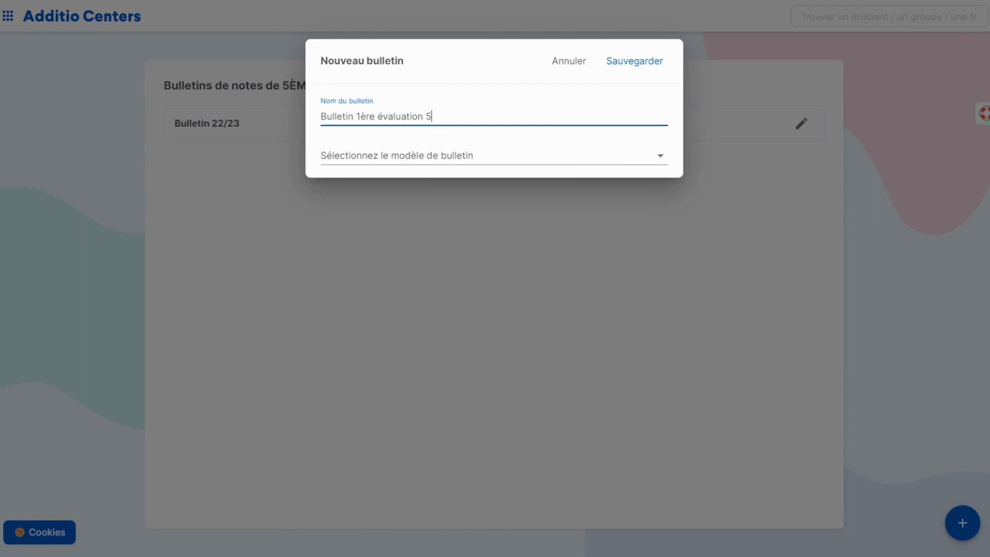
{"action": "left_click", "coordinate": [418, 159]}
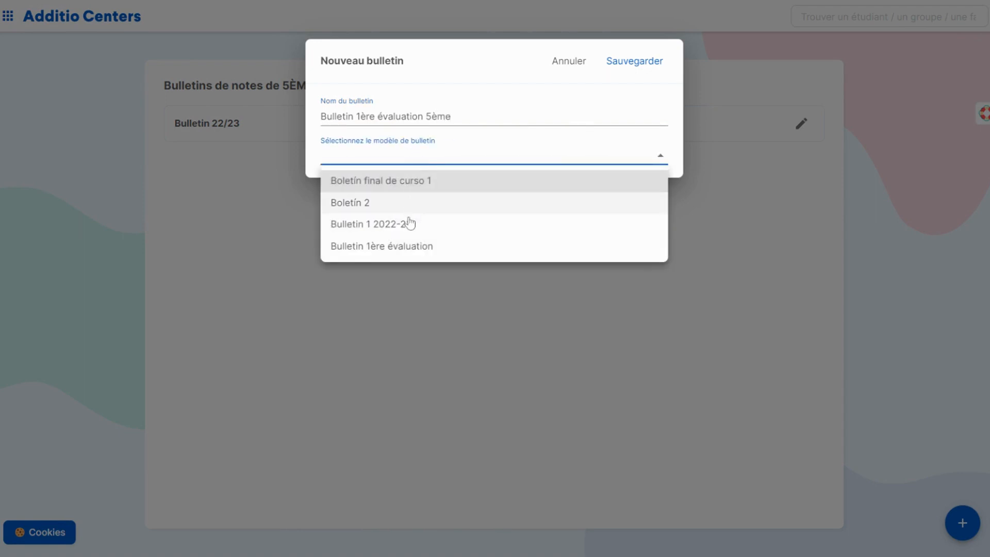
{"action": "left_click", "coordinate": [418, 249]}
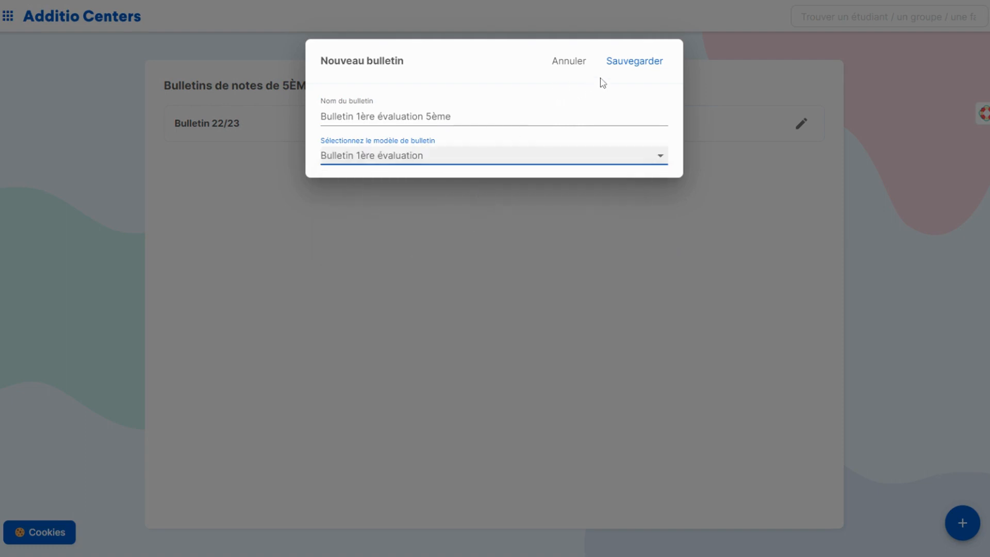
{"action": "left_click", "coordinate": [625, 63]}
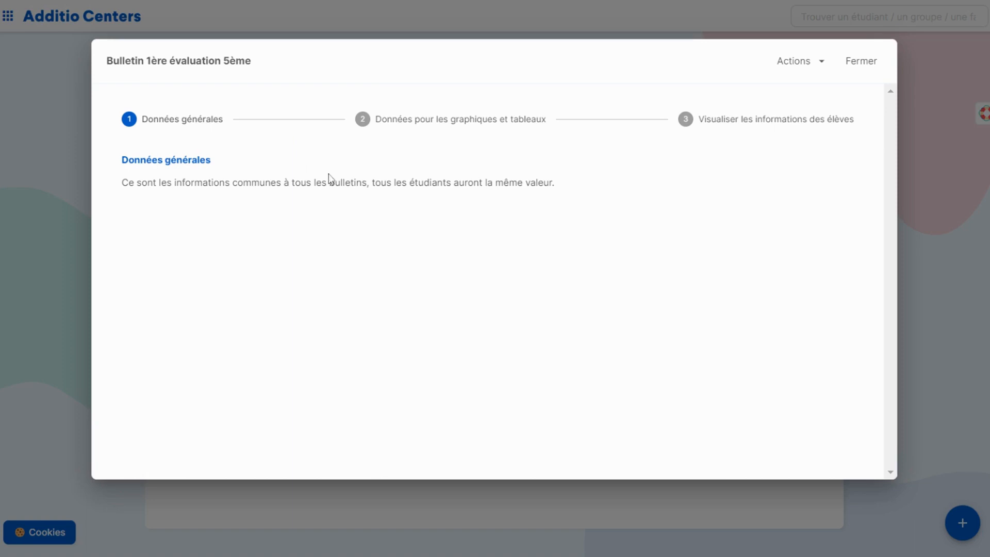
Step: In the chart and table data, link the Arts plastiques and Mathématiques classes to the Tableau de notes
{"action": "left_click", "coordinate": [404, 125]}
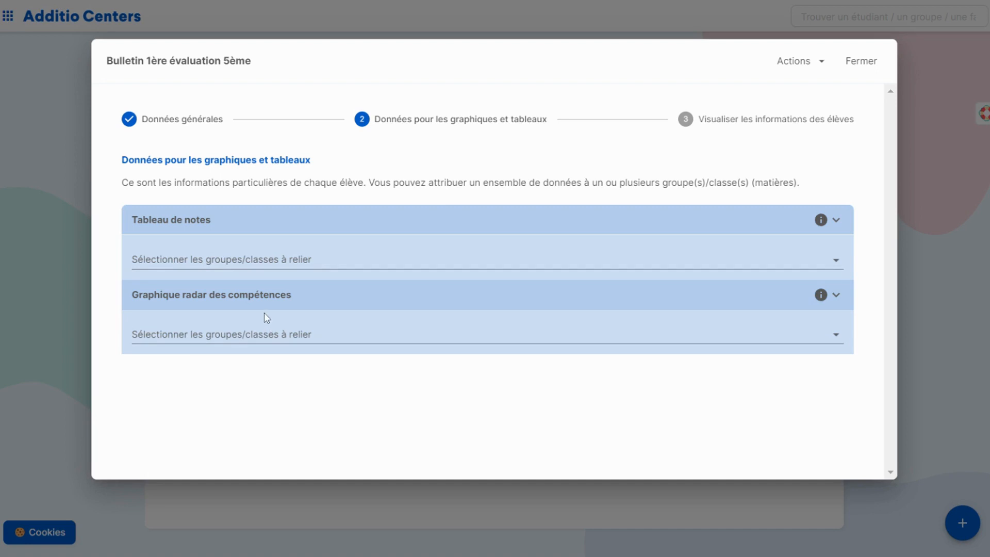
{"action": "left_click", "coordinate": [252, 255]}
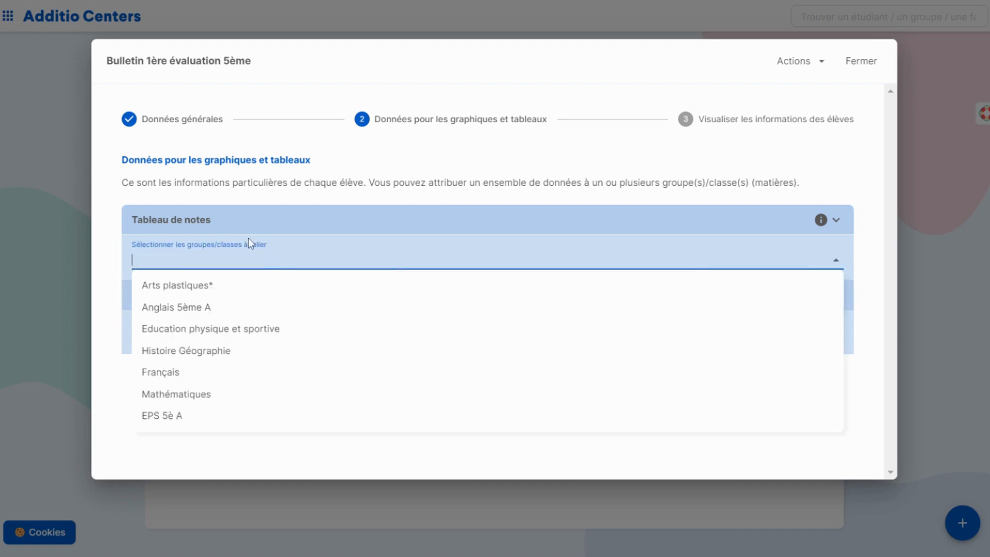
{"action": "left_click", "coordinate": [212, 285]}
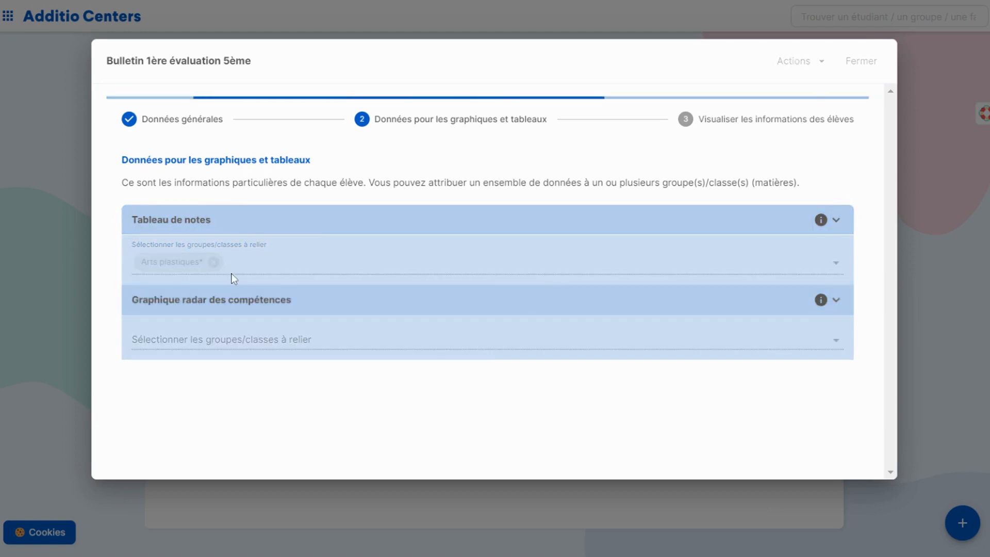
{"action": "left_click", "coordinate": [258, 261]}
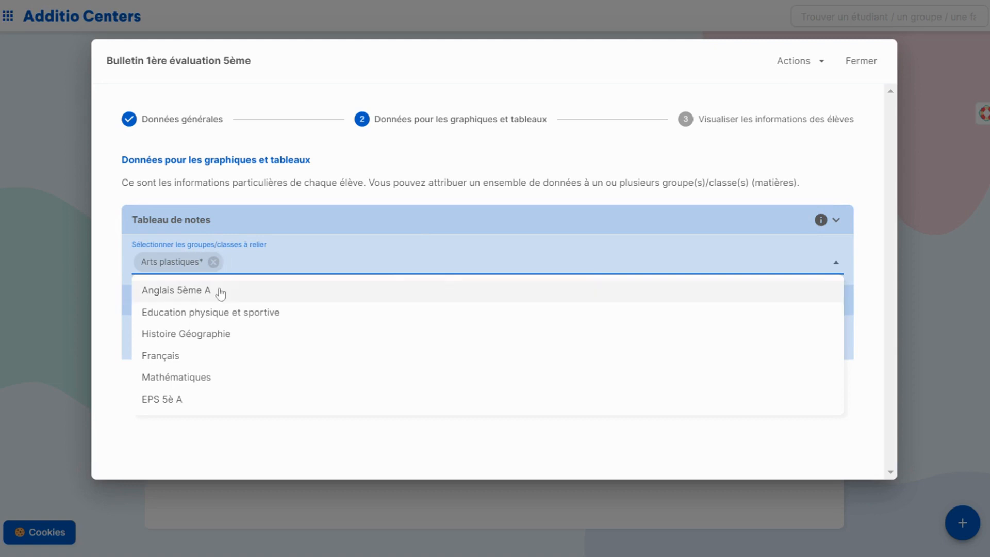
{"action": "left_click", "coordinate": [189, 378]}
Step: Link the Arts plastiques and Mathématiques classes to the Graphique radar des compétences
{"action": "left_click", "coordinate": [231, 336]}
{"action": "left_click", "coordinate": [212, 366]}
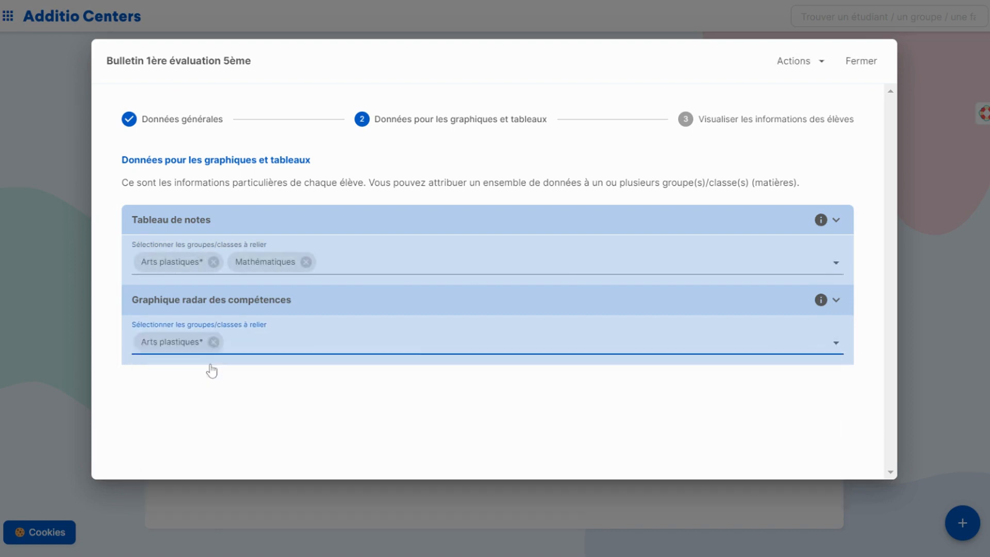
{"action": "left_click", "coordinate": [258, 342]}
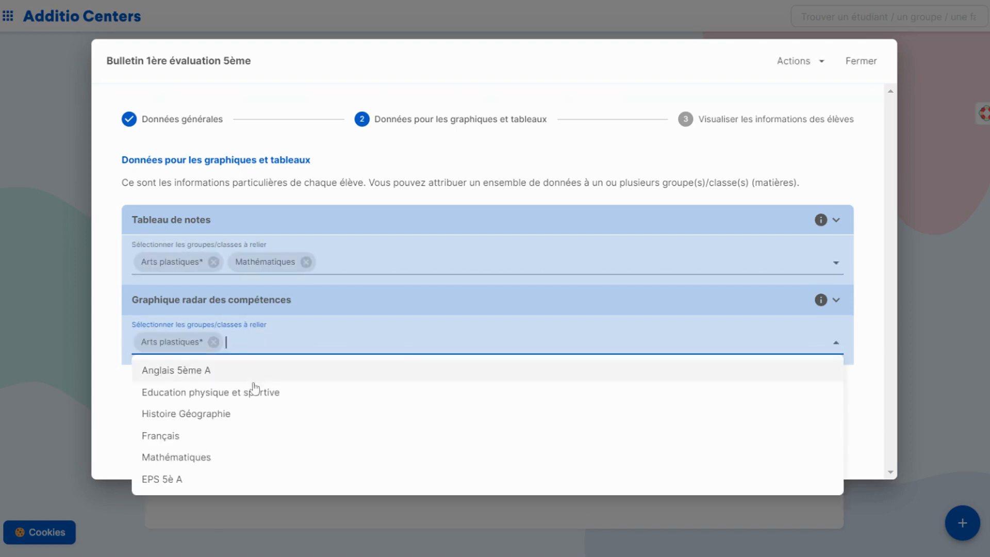
{"action": "left_click", "coordinate": [211, 460]}
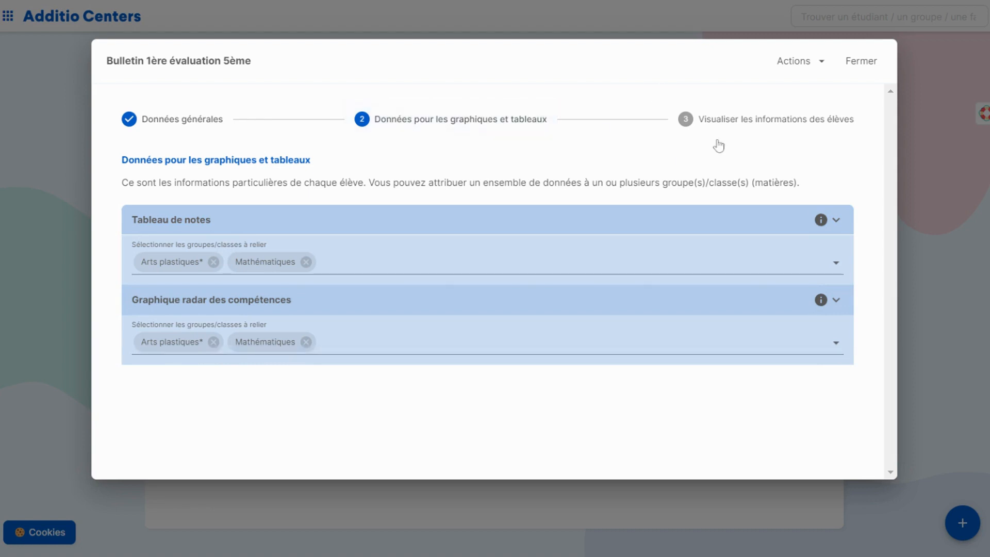
Step: In the student information stage, enter the general comment "Très bon ensemble et bon travail pour le groupe ce semestre, à continuer ainsi!"
{"action": "left_click", "coordinate": [732, 120]}
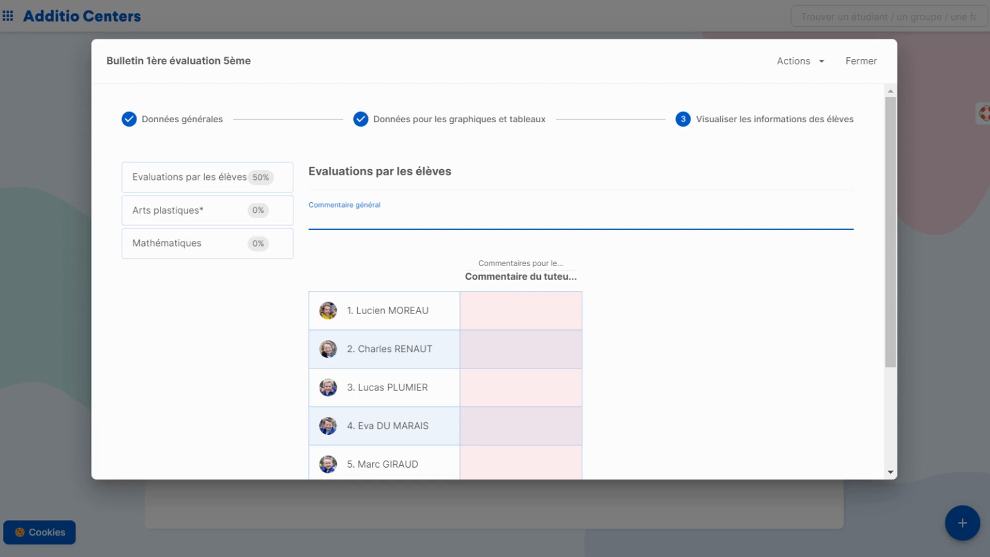
{"action": "type", "text": "bon ensemble et bon tra"}
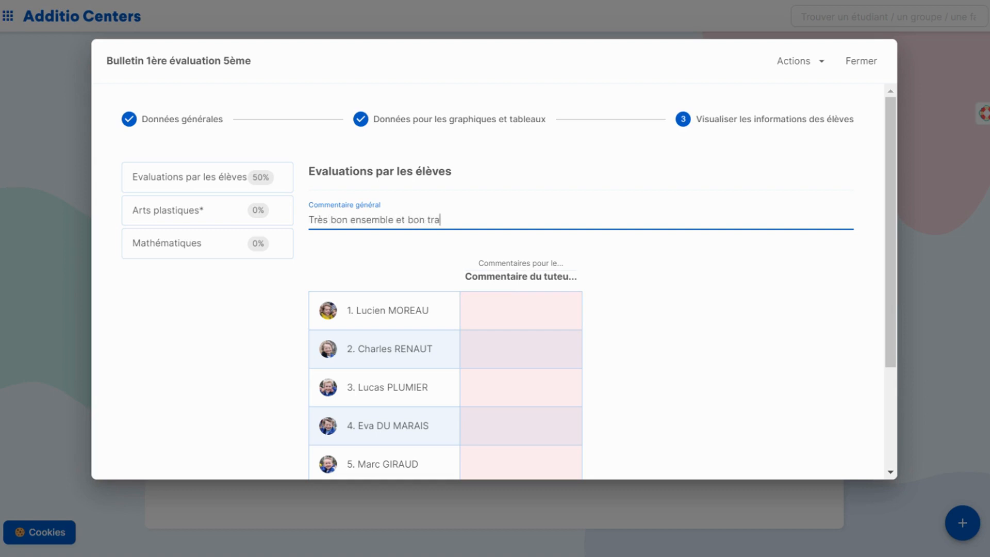
{"action": "type", "text": "vail pour le groupe ce semestre, à con"}
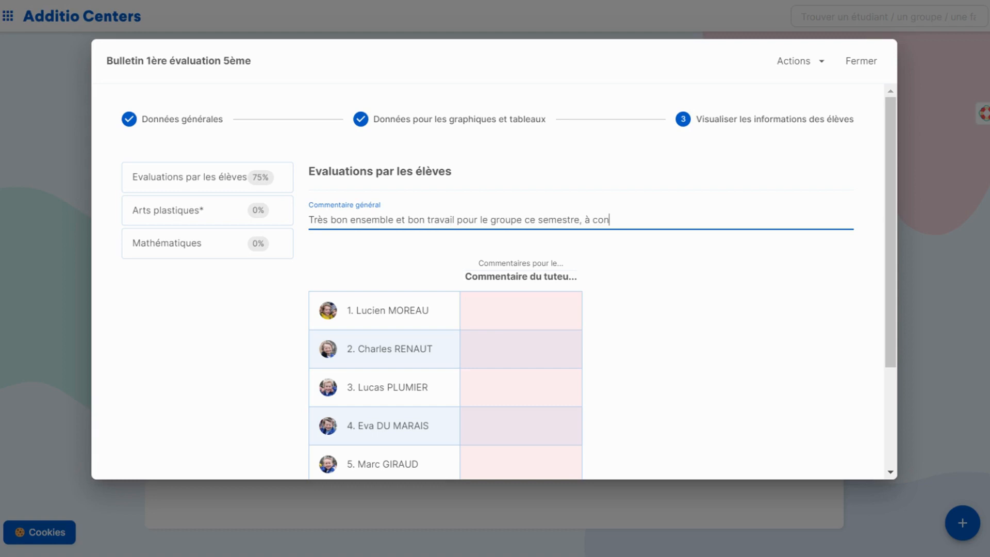
{"action": "type", "text": "tinuer ain"}
Step: Enter the tutor comment "Bon ensemble !" for the first student in the list and confirm it
{"action": "scroll", "coordinate": [645, 268], "scroll_direction": "down", "scroll_amount": 2}
{"action": "left_click", "coordinate": [530, 236]}
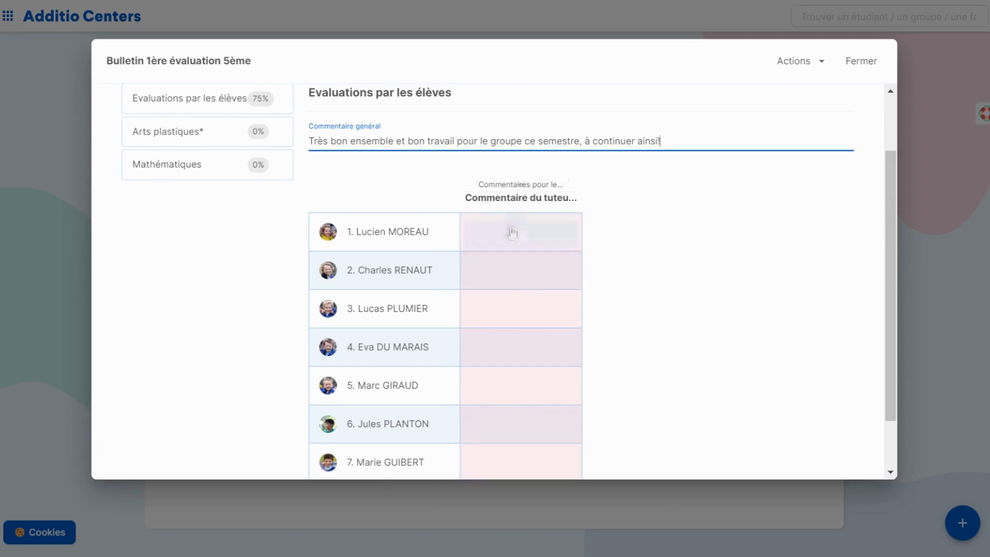
{"action": "scroll", "coordinate": [510, 230], "scroll_direction": "up", "scroll_amount": 2}
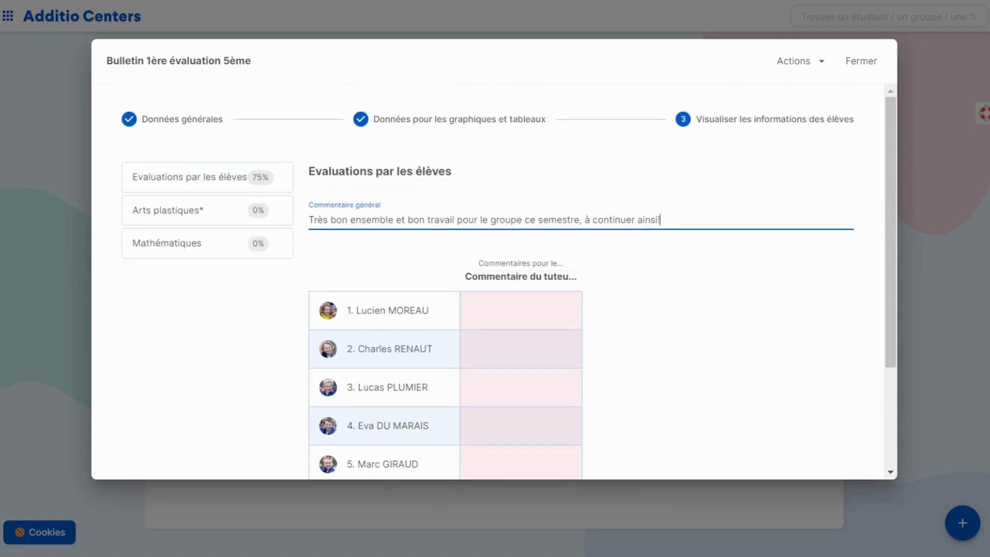
{"action": "left_click", "coordinate": [526, 307]}
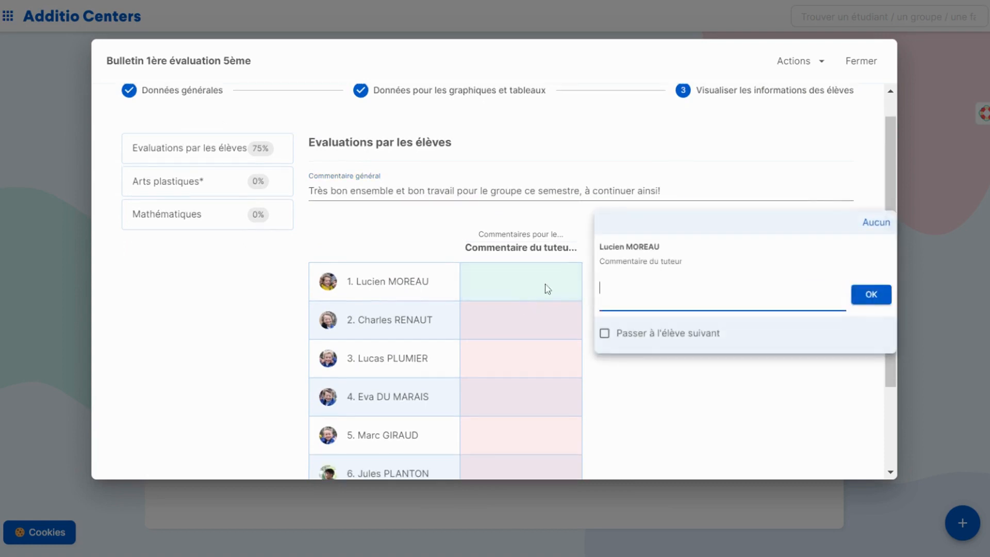
{"action": "type", "text": "Bon ensemble !"}
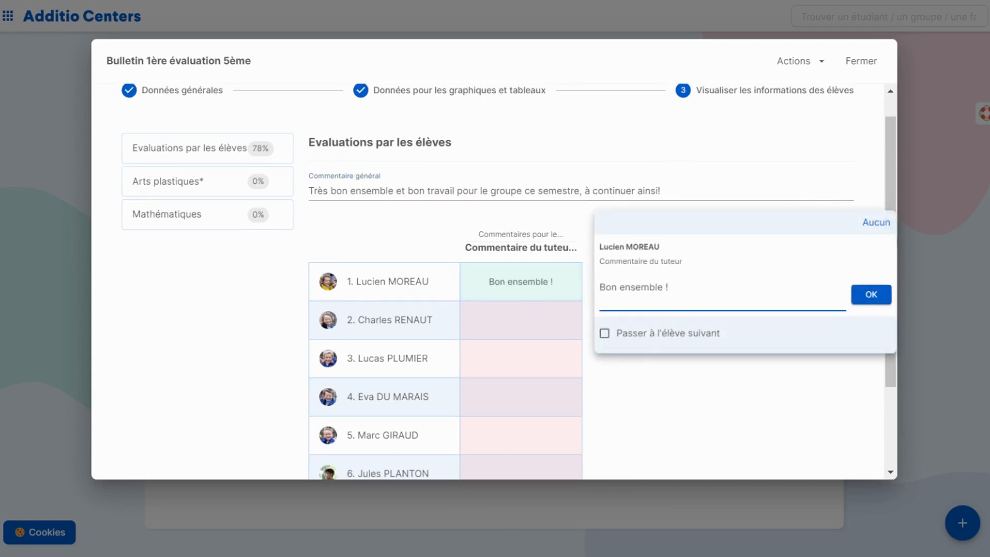
{"action": "left_click", "coordinate": [866, 304]}
Step: Enter the tutor comment "Très bon semestre!" for the second student in the list and confirm it
{"action": "left_click", "coordinate": [536, 331]}
{"action": "type", "text": "Très bon semestre"}
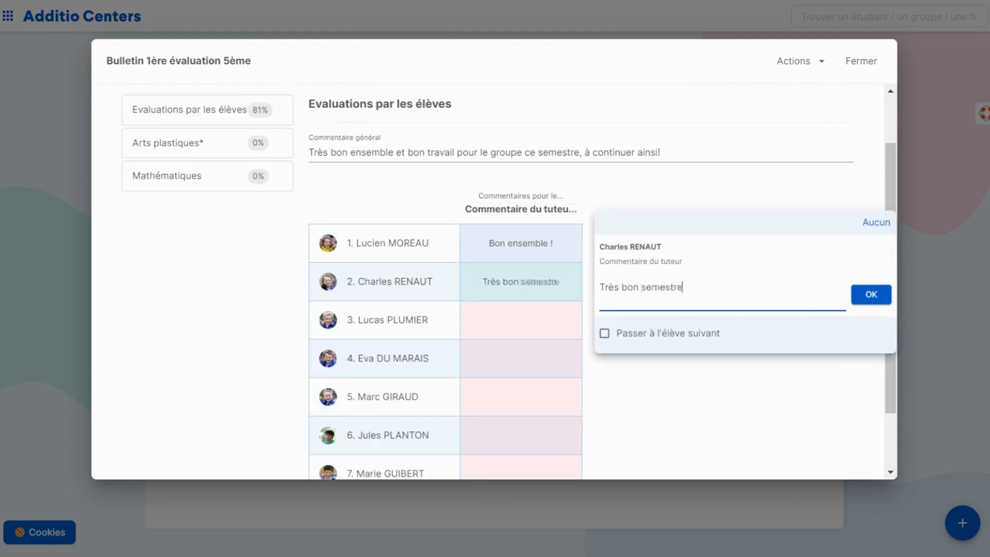
{"action": "type", "text": "!"}
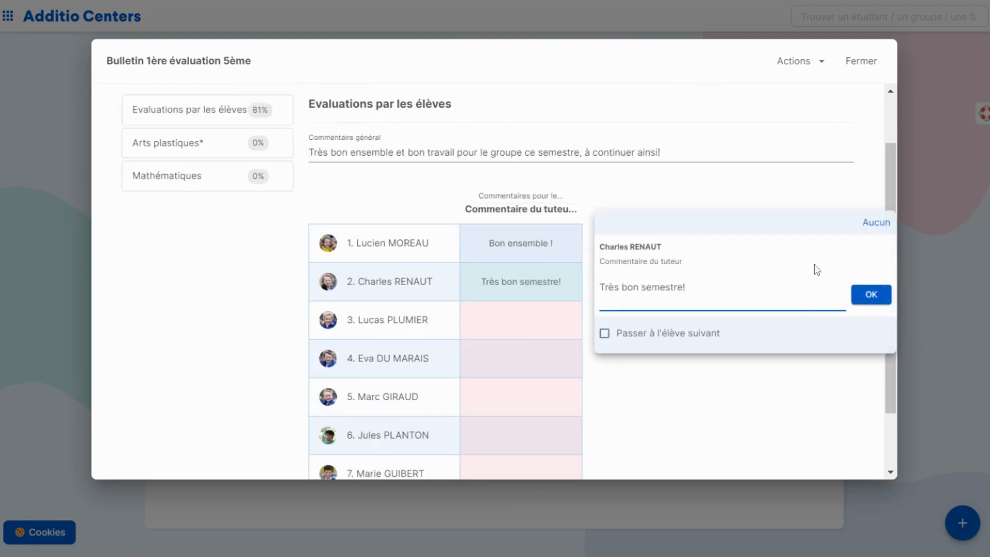
{"action": "left_click", "coordinate": [870, 295]}
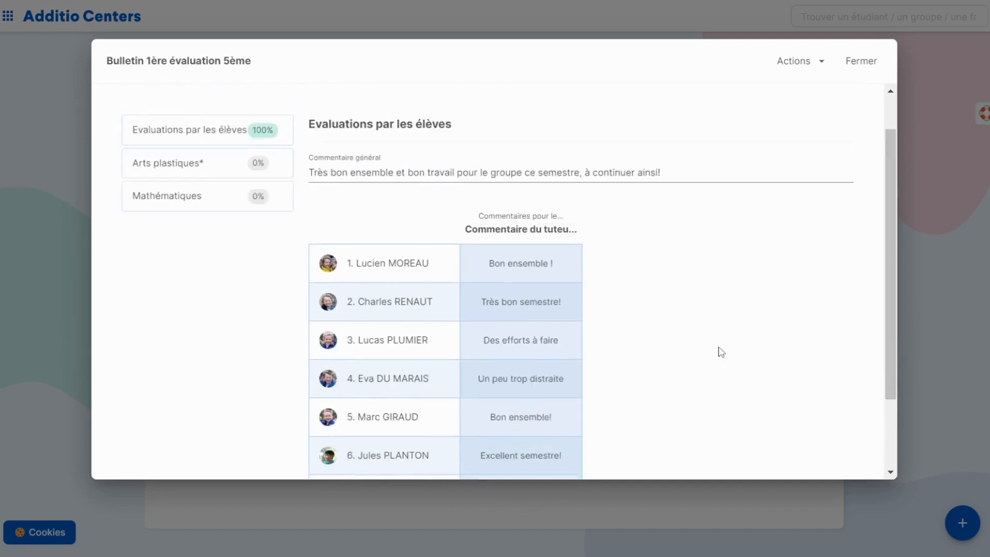
Step: In the Arts plastiques subject, fill the learning objectives column with the gradebook marks of "Examen théorique 1e semestre"
{"action": "scroll", "coordinate": [721, 352], "scroll_direction": "up", "scroll_amount": 1}
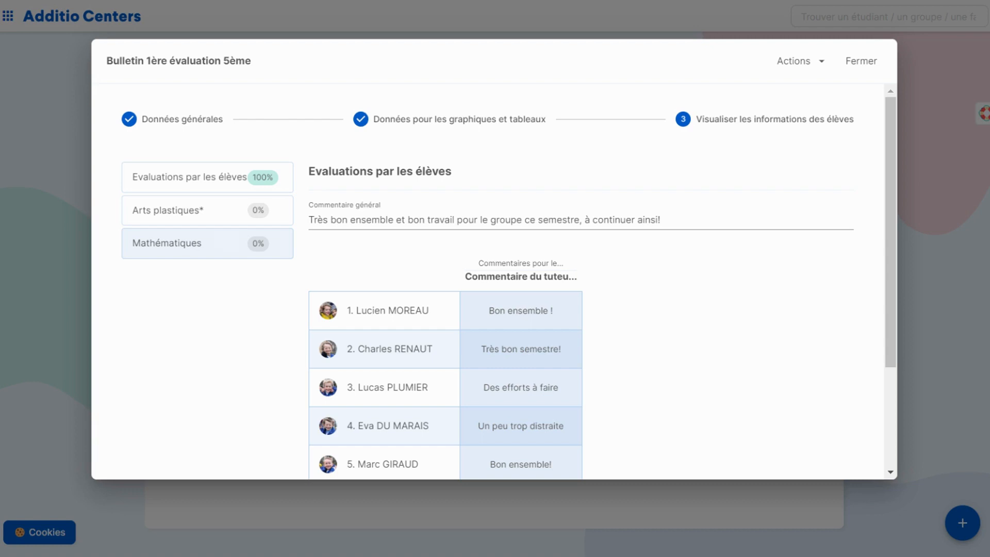
{"action": "left_click", "coordinate": [198, 213]}
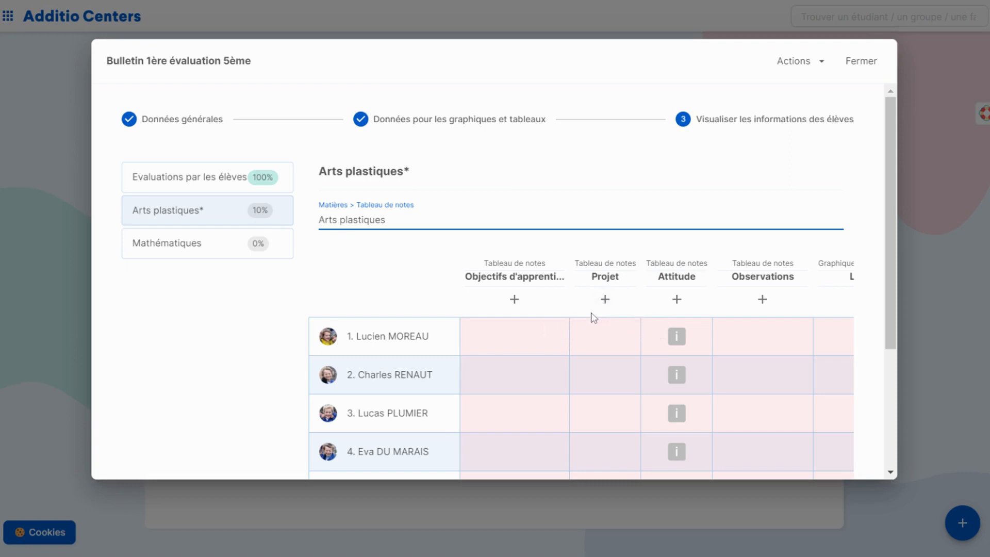
{"action": "left_click", "coordinate": [587, 328]}
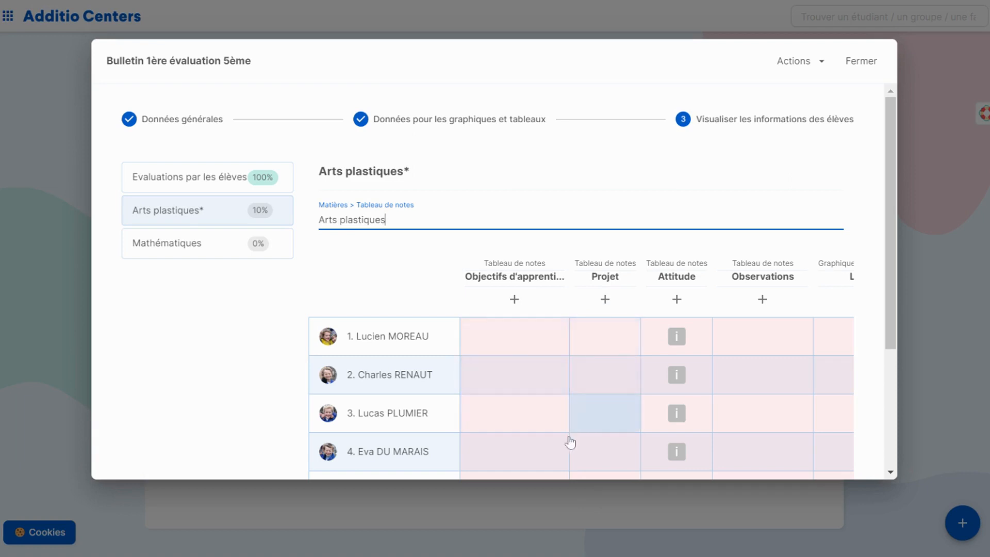
{"action": "scroll", "coordinate": [630, 402], "scroll_direction": "right", "scroll_amount": 5}
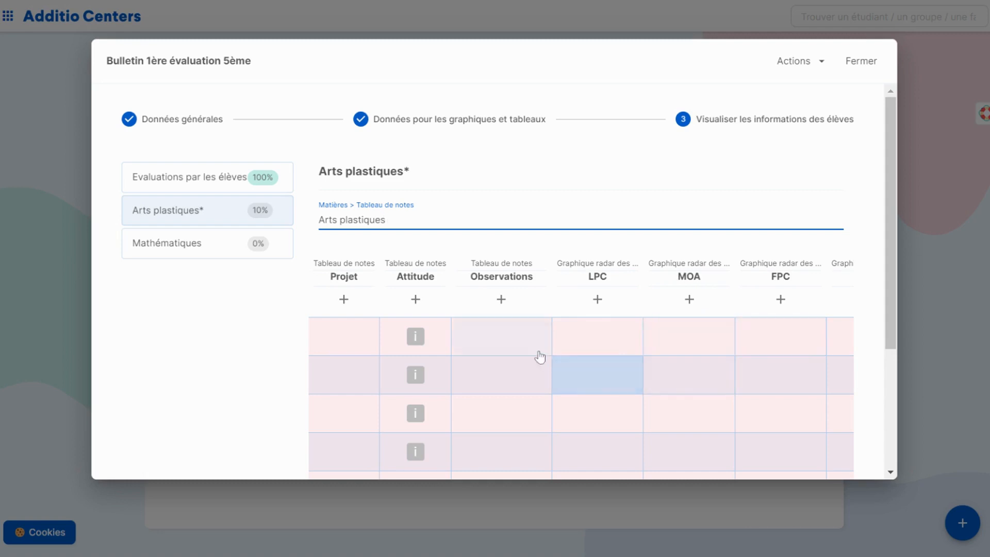
{"action": "scroll", "coordinate": [539, 357], "scroll_direction": "left", "scroll_amount": 5}
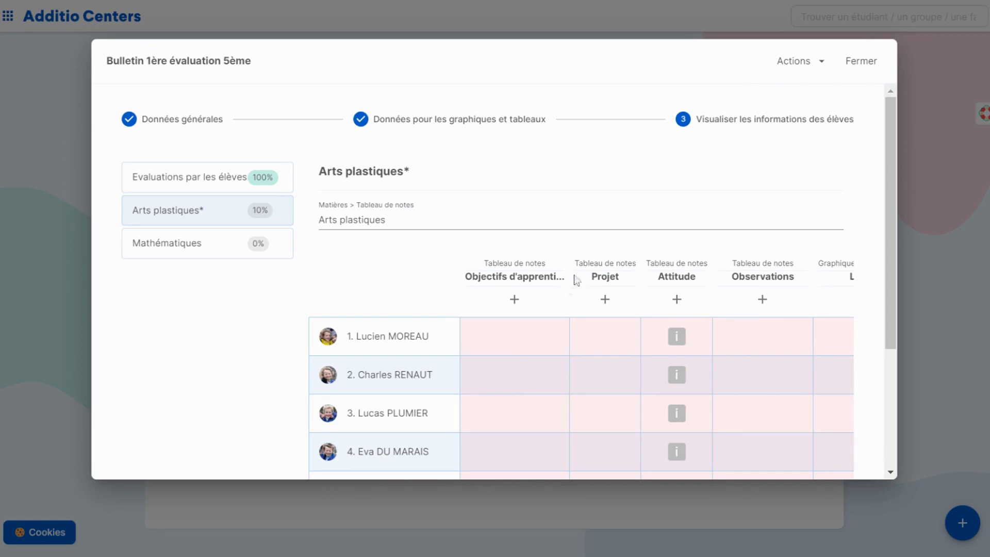
{"action": "left_click", "coordinate": [514, 300]}
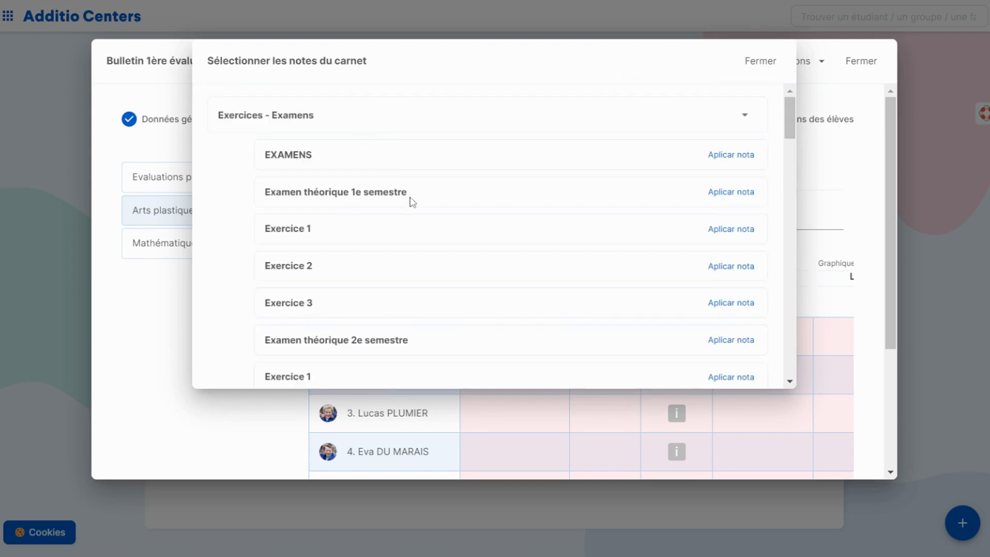
{"action": "left_click", "coordinate": [731, 193]}
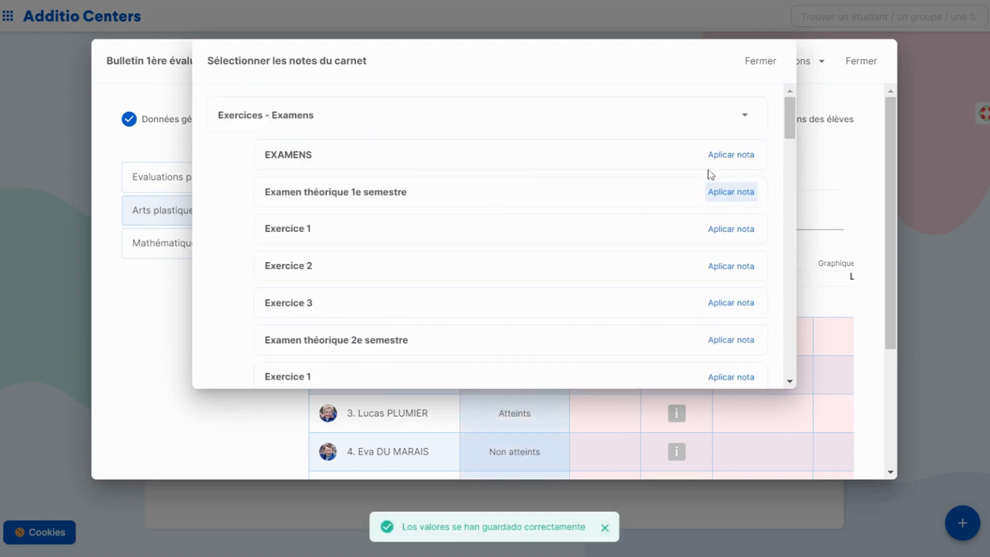
{"action": "left_click", "coordinate": [774, 65]}
{"action": "left_click_drag", "start_coordinate": [763, 62], "coordinate": [535, 342]}
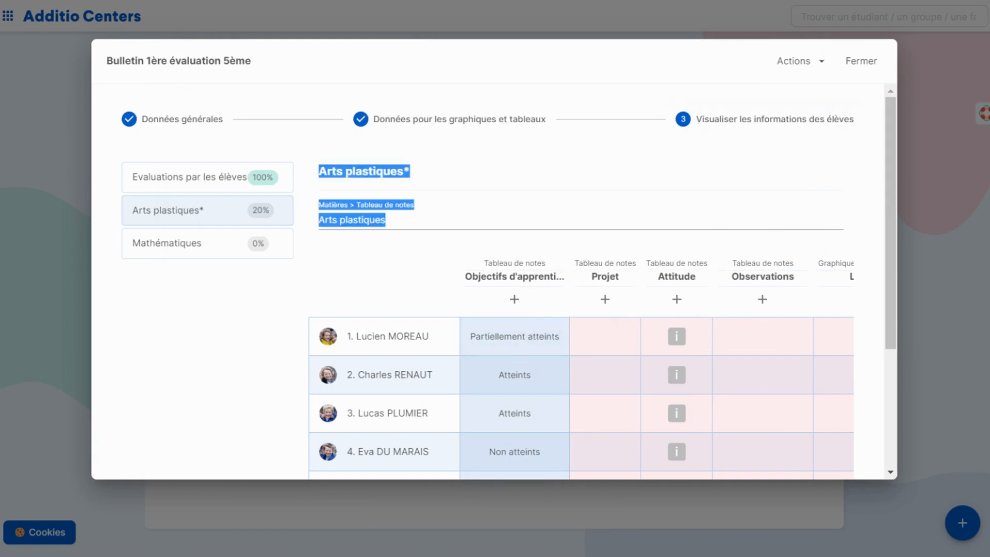
Step: Fill the Projet column of Arts plastiques with the gradebook marks of "Évaluation projet"
{"action": "left_click", "coordinate": [607, 301]}
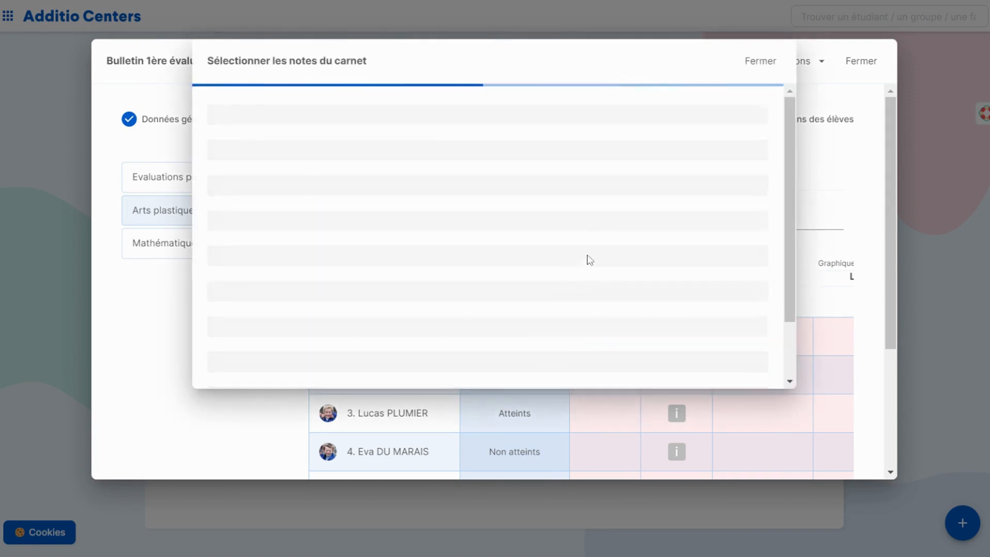
{"action": "scroll", "coordinate": [462, 202], "scroll_direction": "down", "scroll_amount": 2}
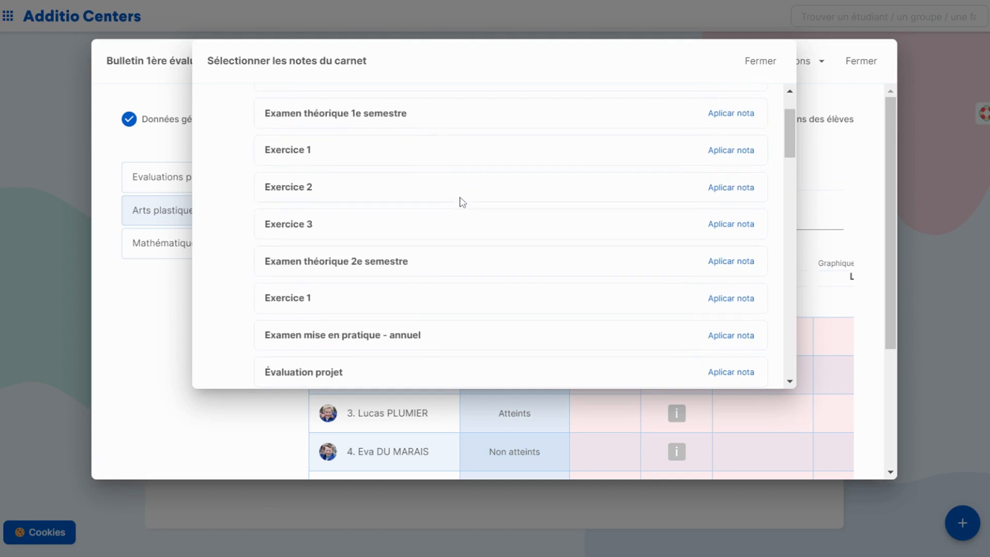
{"action": "scroll", "coordinate": [463, 202], "scroll_direction": "down", "scroll_amount": 4}
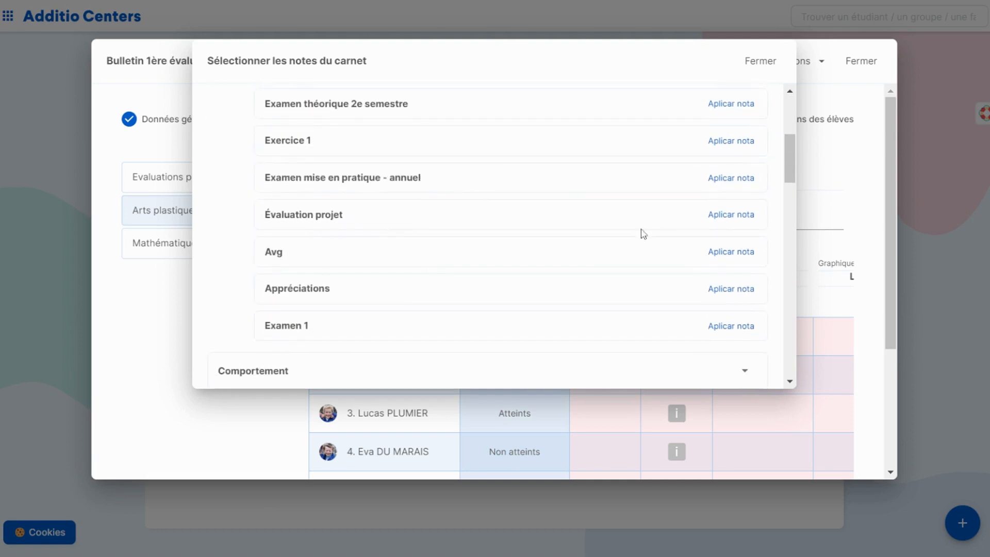
{"action": "left_click", "coordinate": [730, 215]}
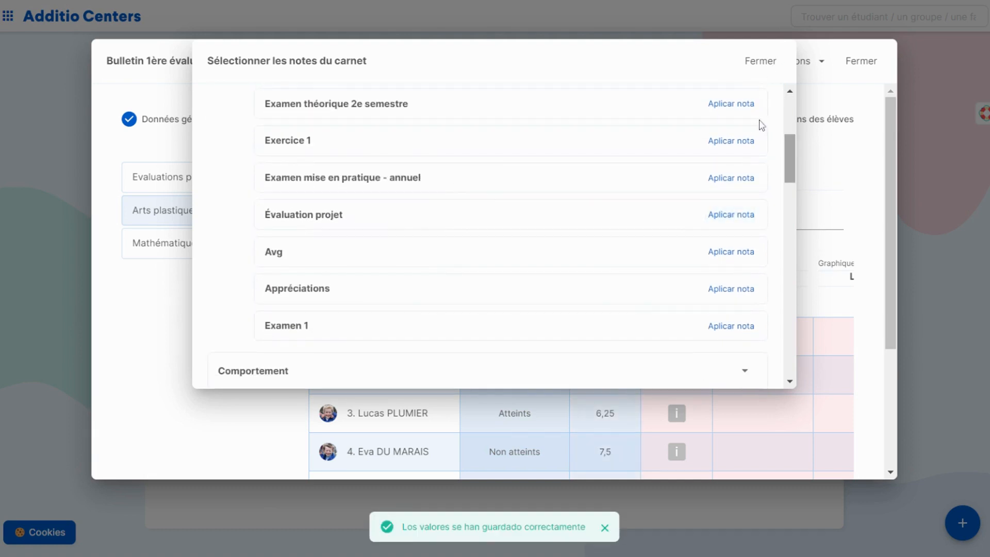
{"action": "left_click", "coordinate": [761, 61]}
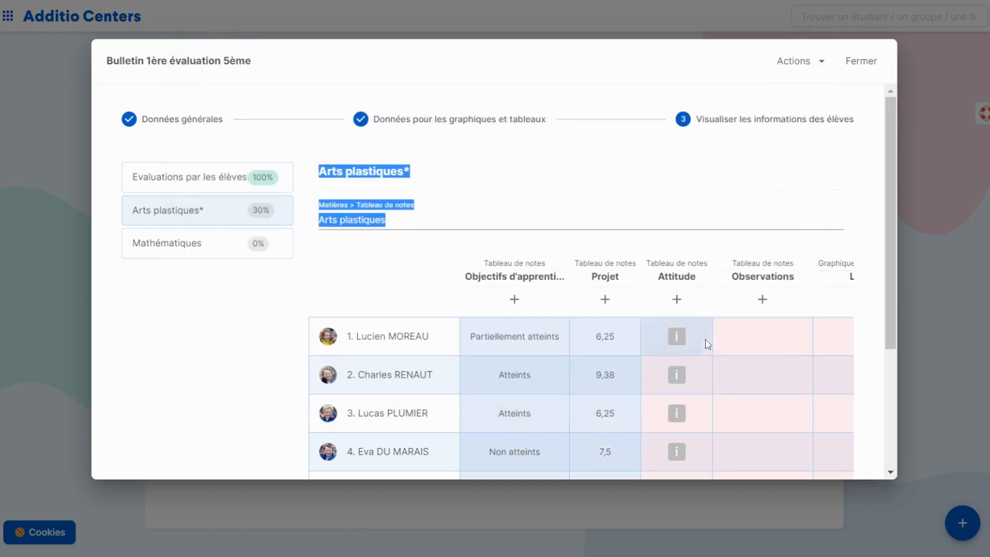
Step: Fill the Attitude column of Arts plastiques with the "1e Semestre" marks from the Comportement section of the gradebook
{"action": "left_click", "coordinate": [676, 300]}
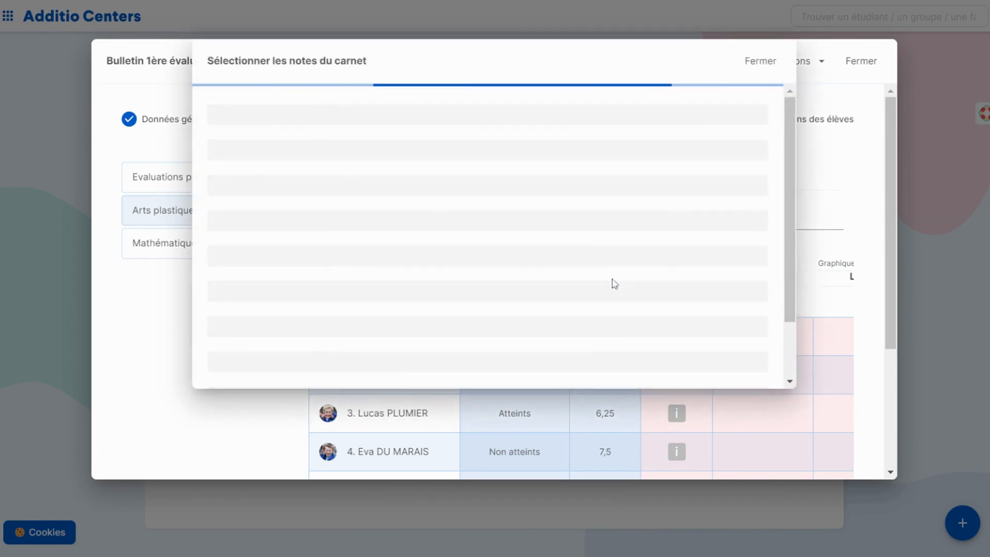
{"action": "scroll", "coordinate": [533, 224], "scroll_direction": "down", "scroll_amount": 3}
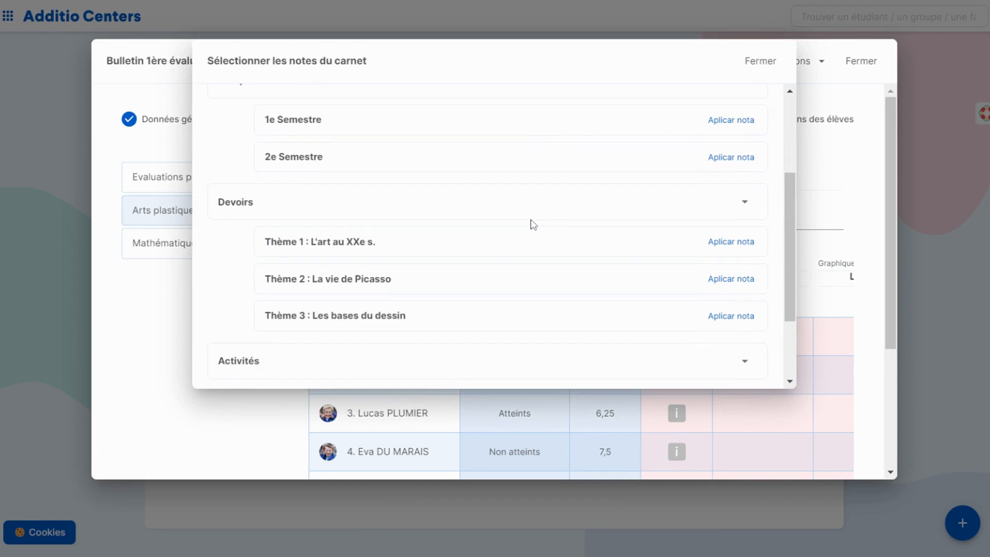
{"action": "scroll", "coordinate": [416, 225], "scroll_direction": "down", "scroll_amount": 2}
{"action": "scroll", "coordinate": [410, 220], "scroll_direction": "up", "scroll_amount": 5}
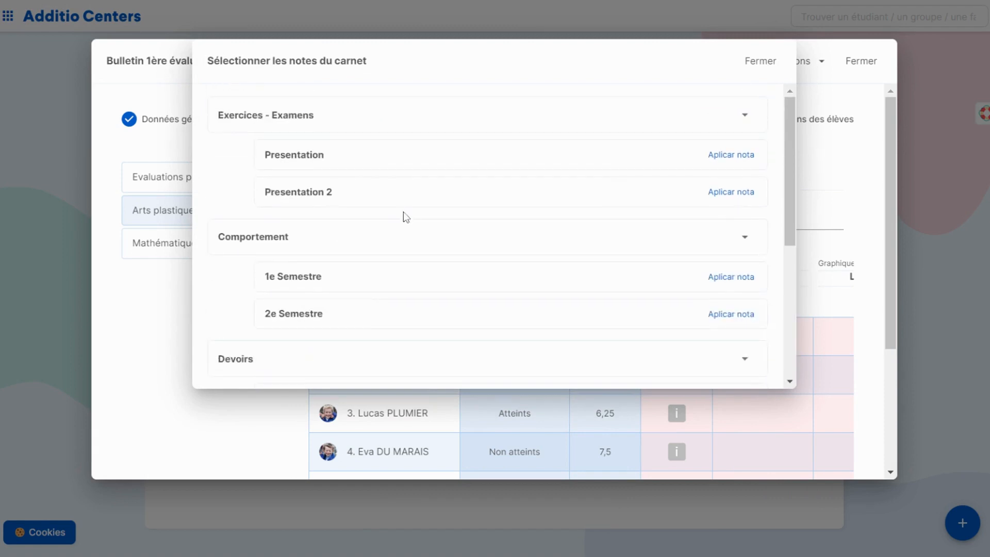
{"action": "left_click", "coordinate": [747, 278]}
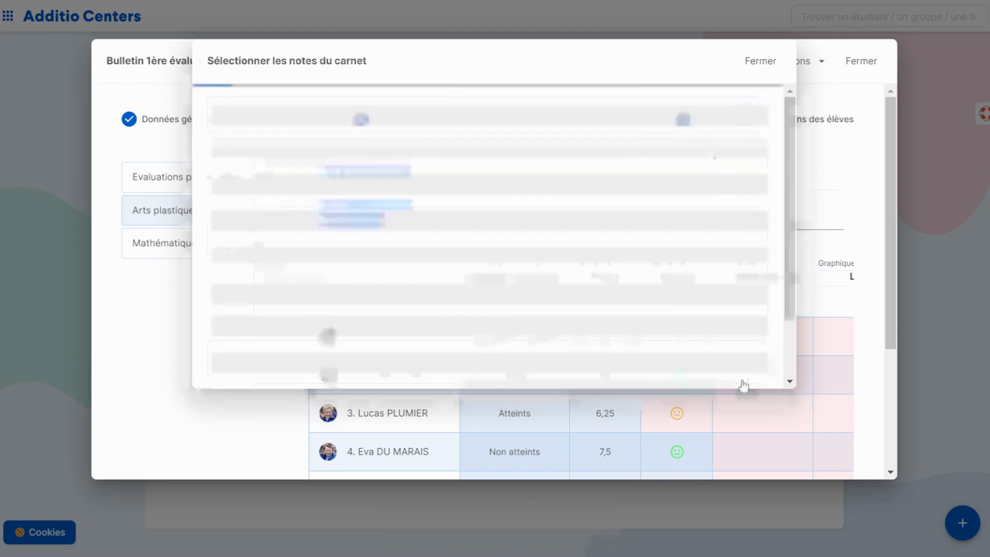
Step: Fill the Observations column of Arts plastiques with the gradebook entries of "Commentaires 1e semestre"
{"action": "scroll", "coordinate": [763, 361], "scroll_direction": "right", "scroll_amount": 3}
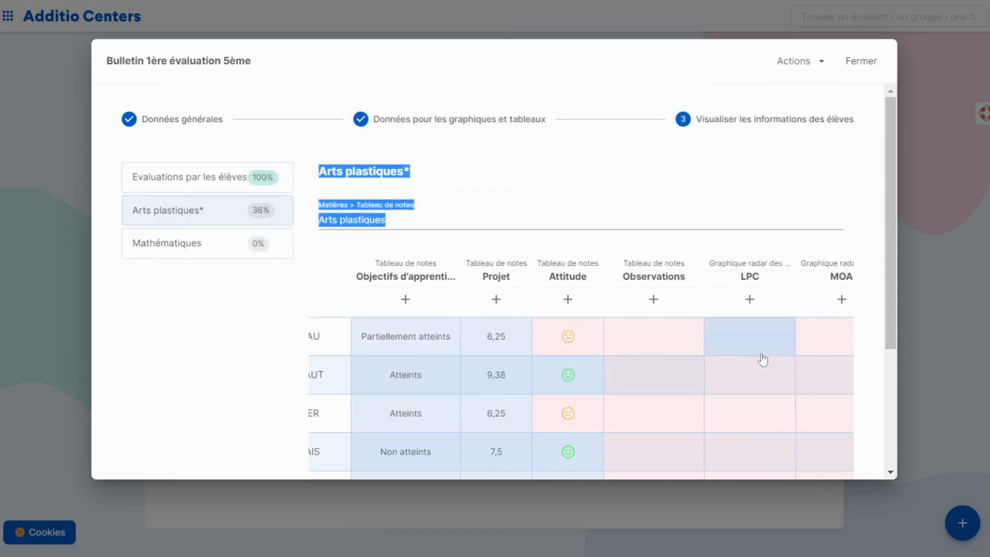
{"action": "left_click", "coordinate": [652, 299]}
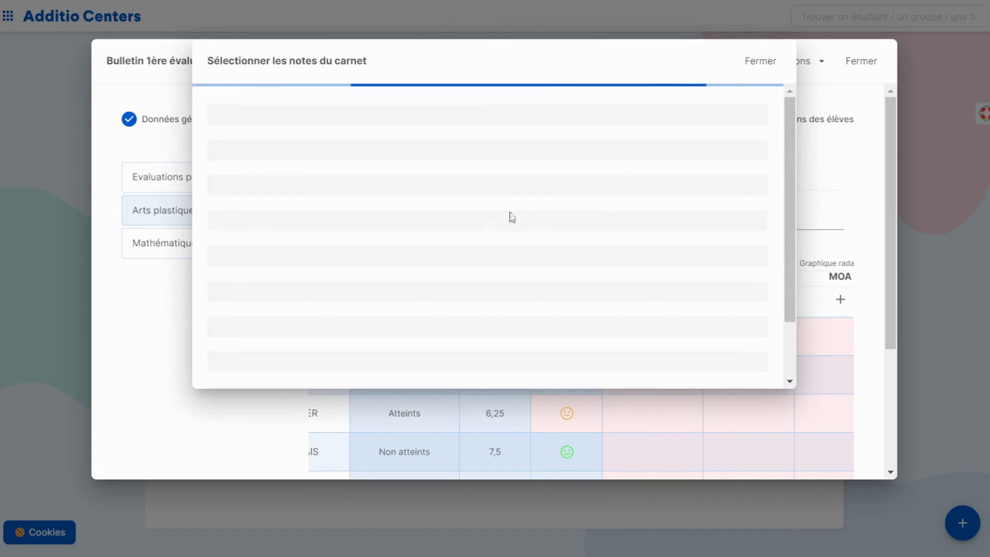
{"action": "scroll", "coordinate": [462, 199], "scroll_direction": "down", "scroll_amount": 5}
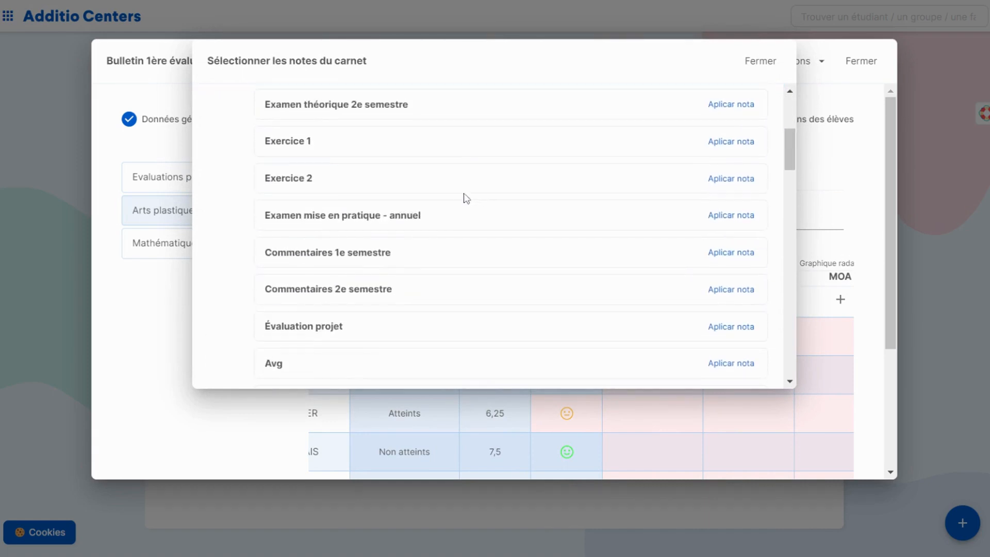
{"action": "left_click", "coordinate": [748, 256]}
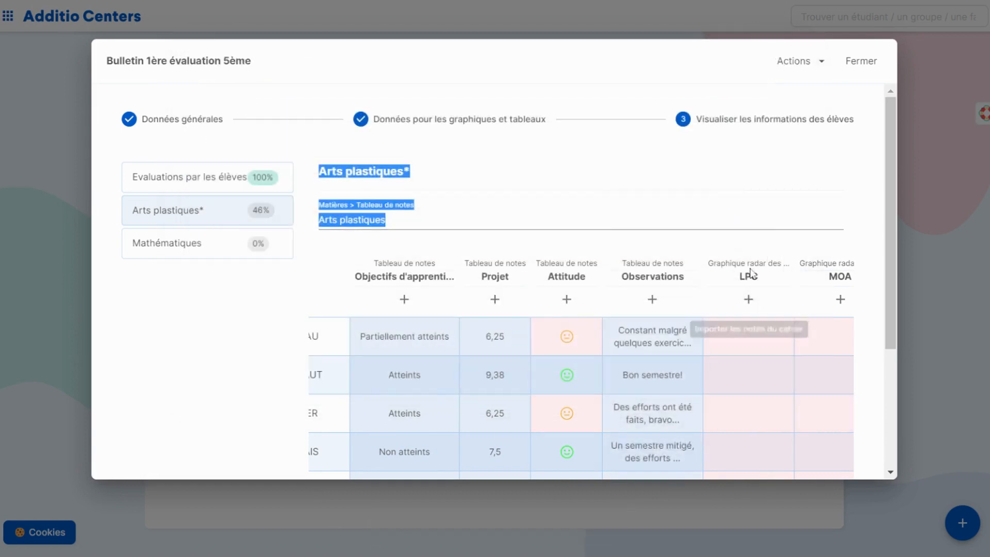
Step: Fill the LPC radar chart column of Arts plastiques with the LPC marks from the gradebook's Competencias clave section
{"action": "scroll", "coordinate": [769, 349], "scroll_direction": "right", "scroll_amount": 1}
{"action": "scroll", "coordinate": [769, 349], "scroll_direction": "right", "scroll_amount": 5}
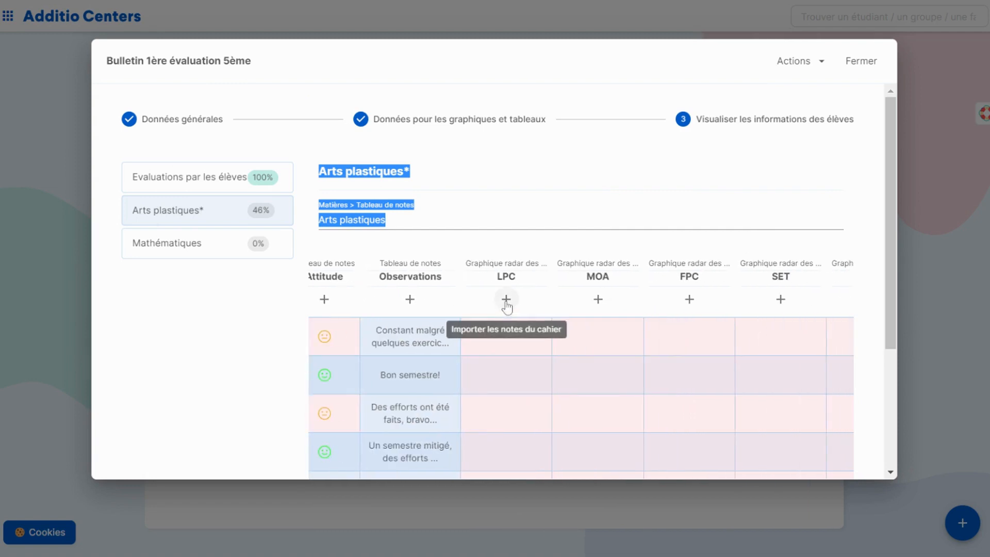
{"action": "left_click", "coordinate": [506, 300]}
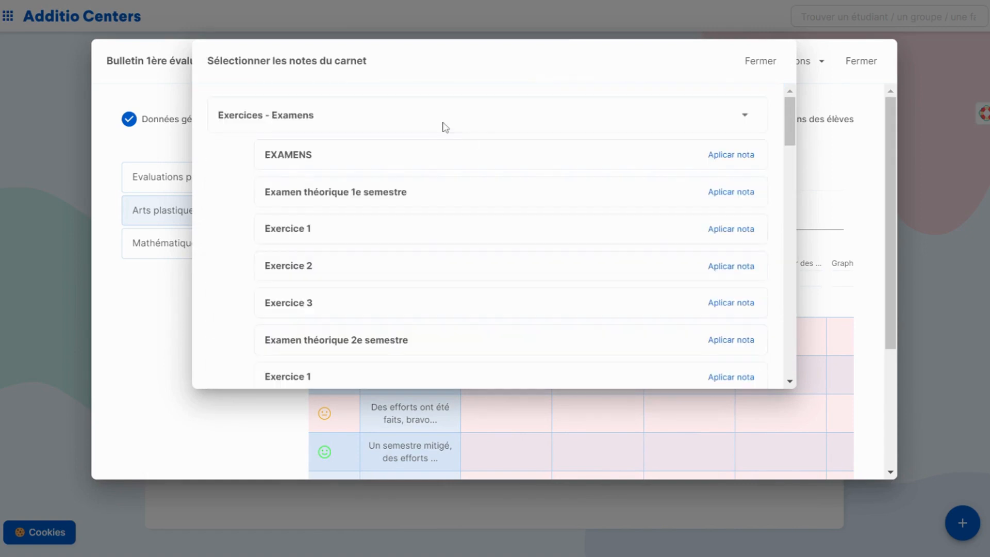
{"action": "scroll", "coordinate": [297, 210], "scroll_direction": "down", "scroll_amount": 15}
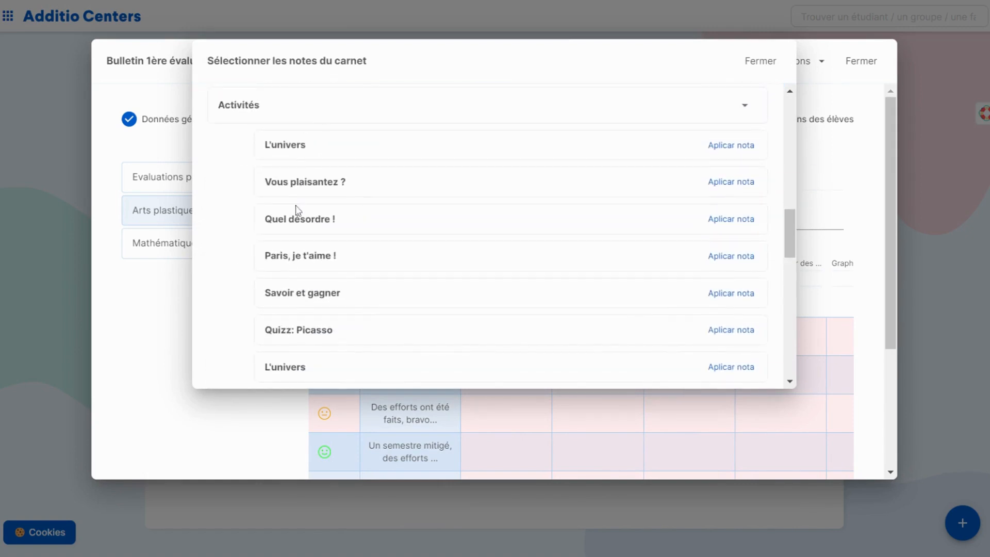
{"action": "scroll", "coordinate": [297, 210], "scroll_direction": "down", "scroll_amount": 2}
{"action": "scroll", "coordinate": [281, 149], "scroll_direction": "up", "scroll_amount": 1}
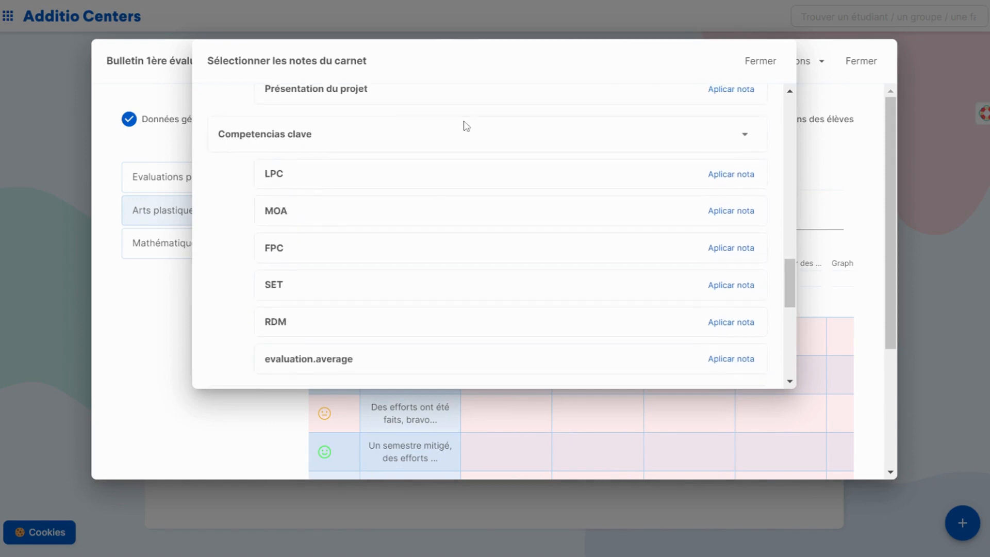
{"action": "left_click", "coordinate": [748, 178]}
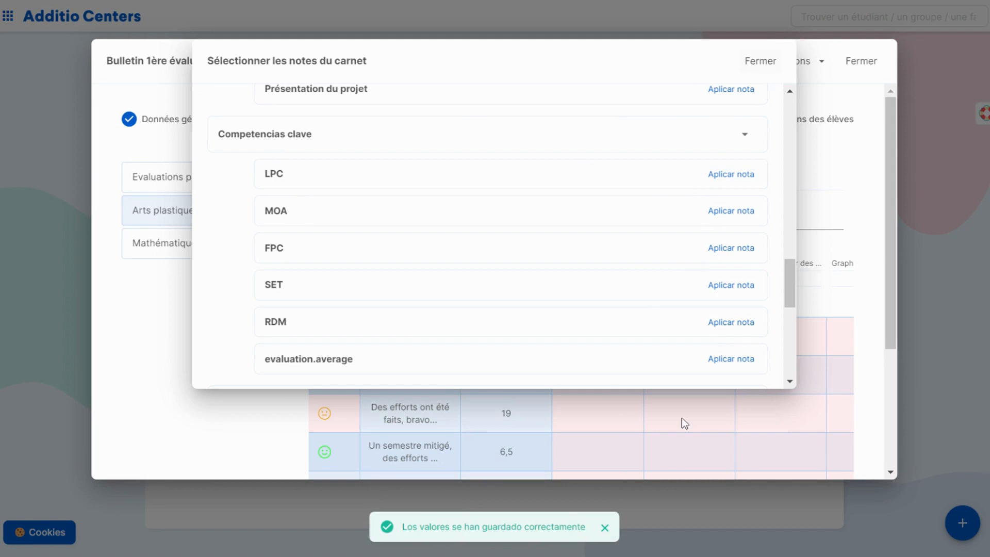
Step: Import the MOA marks from the gradebook's Competencias clave section into the MOA radar chart column
{"action": "left_click", "coordinate": [598, 302]}
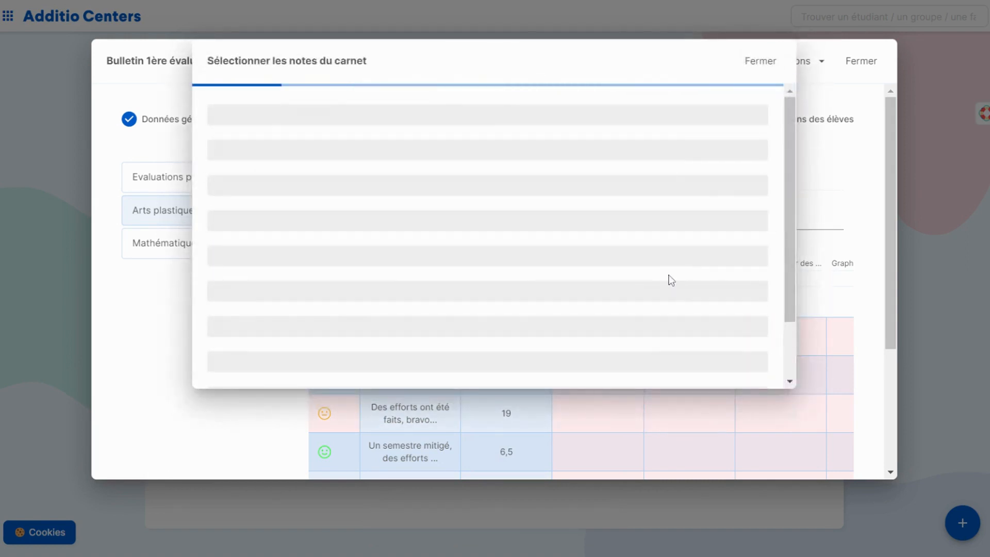
{"action": "scroll", "coordinate": [685, 239], "scroll_direction": "down", "scroll_amount": 10}
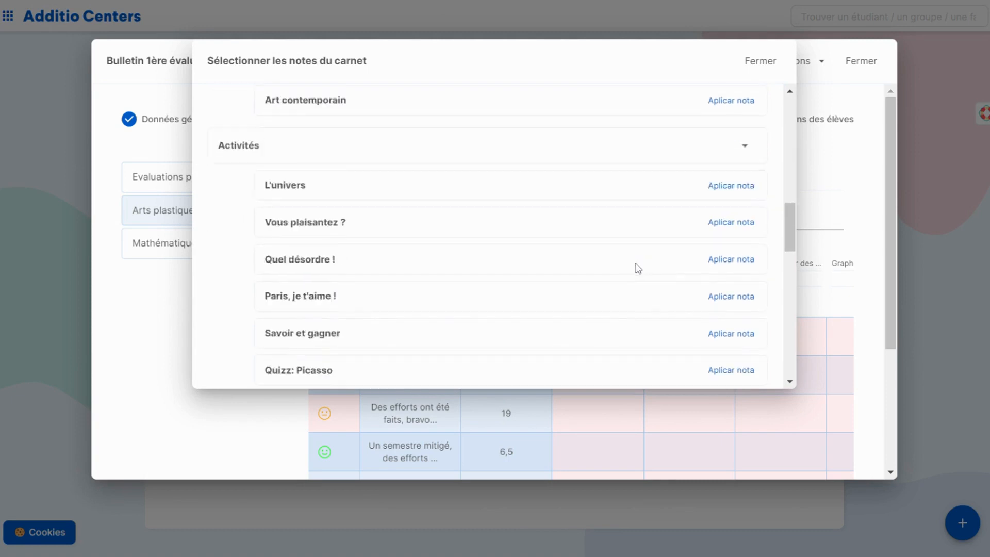
{"action": "scroll", "coordinate": [638, 268], "scroll_direction": "down", "scroll_amount": 5}
{"action": "left_click", "coordinate": [752, 293]}
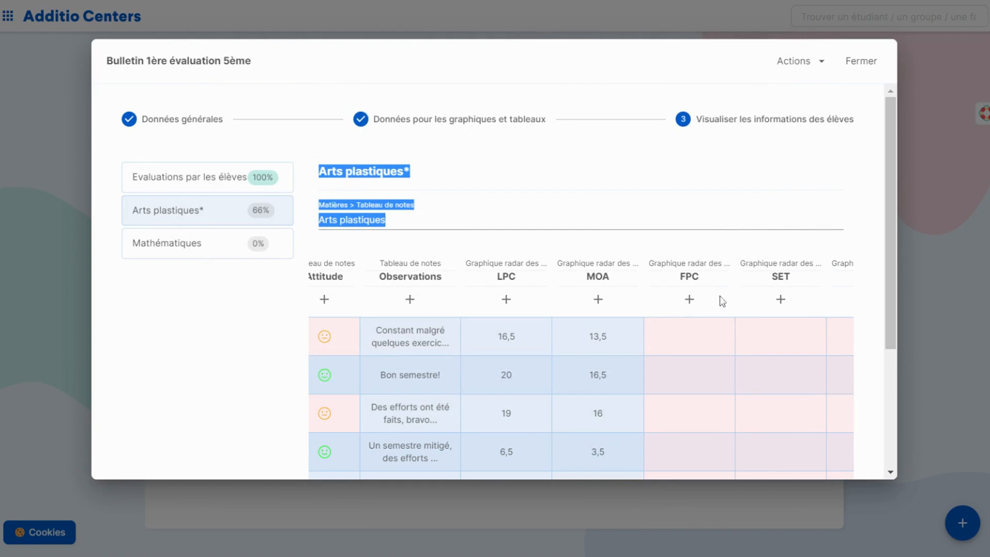
Step: Import the FPC marks from the gradebook's Competencias clave section into the FPC radar chart column
{"action": "left_click", "coordinate": [689, 299]}
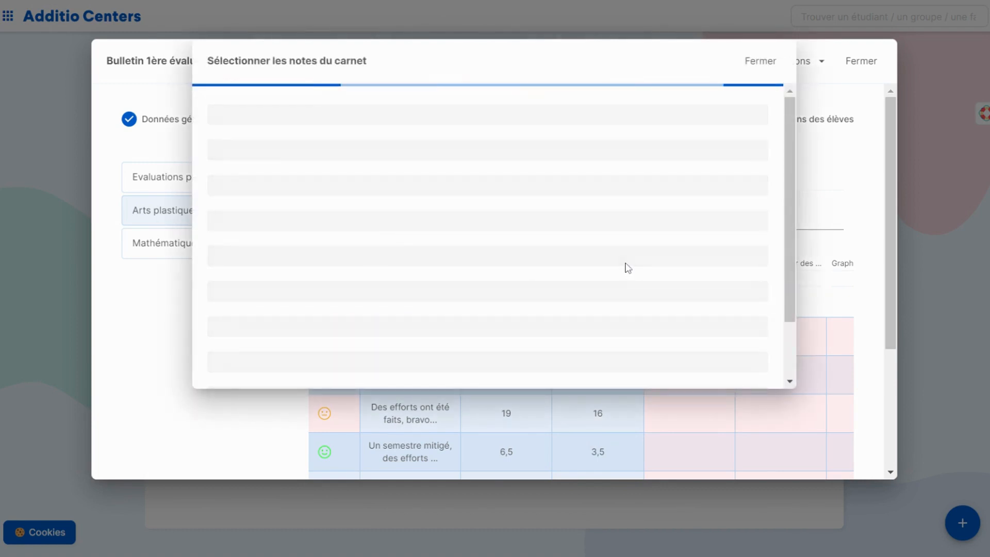
{"action": "scroll", "coordinate": [572, 246], "scroll_direction": "down", "scroll_amount": 9}
{"action": "scroll", "coordinate": [559, 258], "scroll_direction": "down", "scroll_amount": 7}
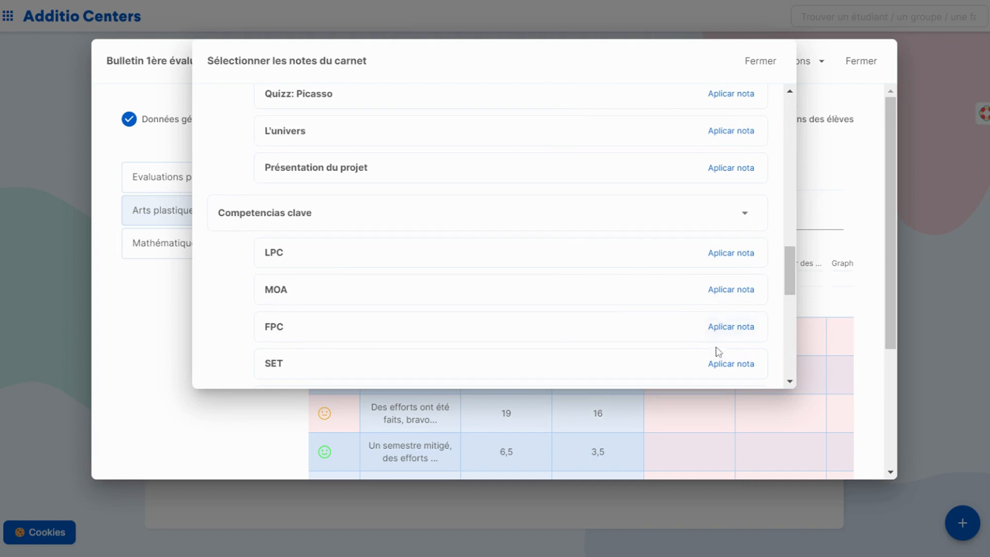
{"action": "left_click", "coordinate": [741, 330]}
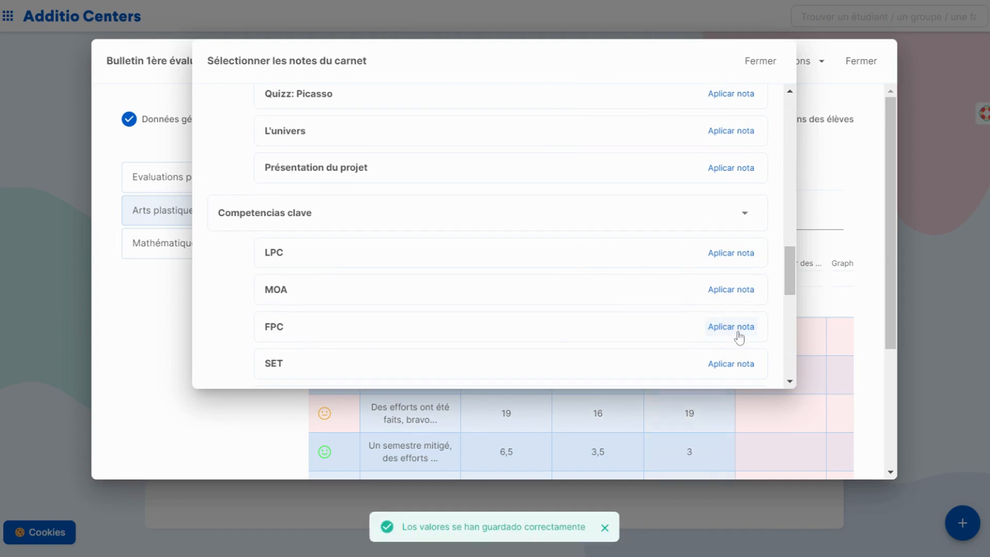
Step: Import the SET marks from the gradebook's Competencias clave section into the SET radar chart column
{"action": "scroll", "coordinate": [764, 342], "scroll_direction": "right", "scroll_amount": 2}
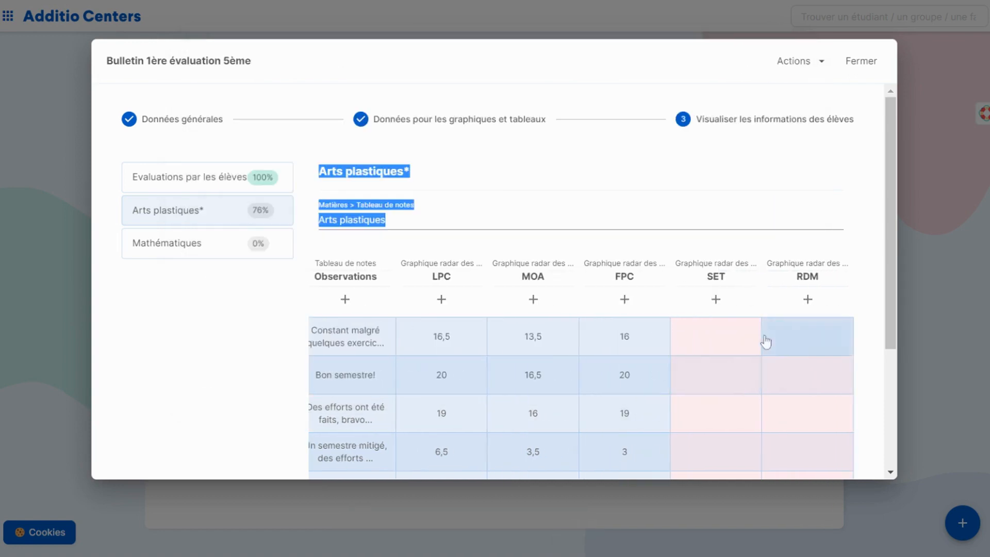
{"action": "left_click", "coordinate": [714, 299]}
{"action": "scroll", "coordinate": [508, 234], "scroll_direction": "down", "scroll_amount": 2}
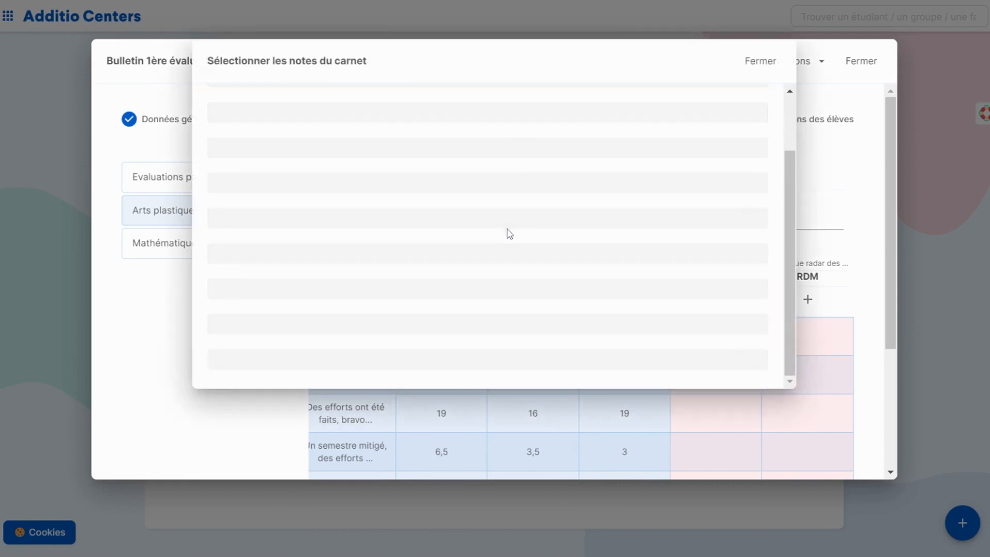
{"action": "scroll", "coordinate": [526, 243], "scroll_direction": "down", "scroll_amount": 15}
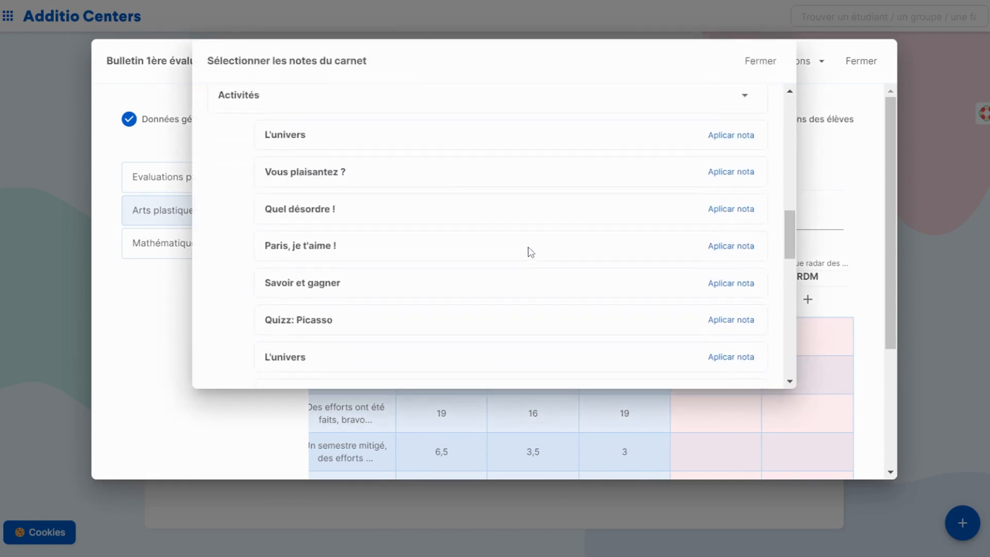
{"action": "scroll", "coordinate": [539, 261], "scroll_direction": "down", "scroll_amount": 2}
{"action": "left_click", "coordinate": [727, 202]}
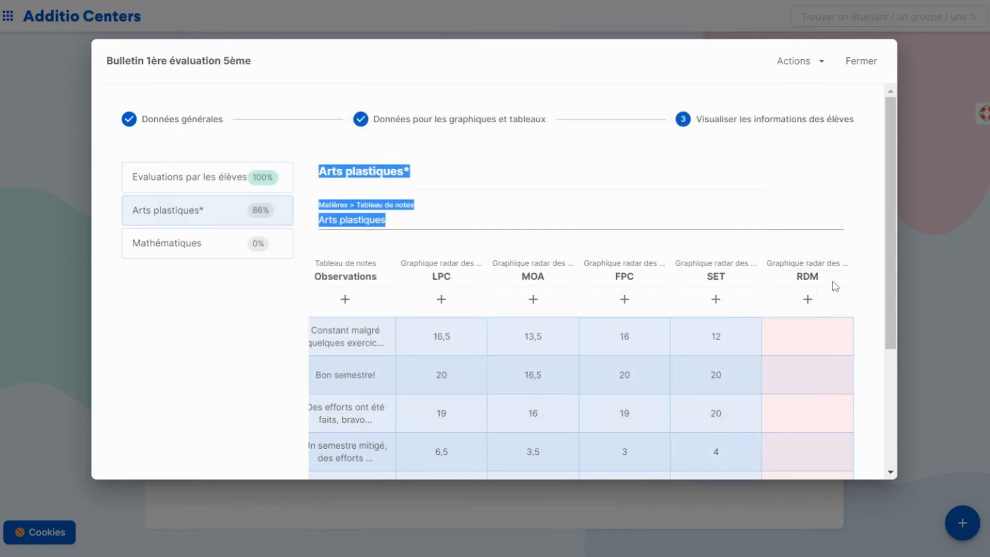
Step: Import the RDM marks from the gradebook's Competencias clave section into the RDM radar chart column
{"action": "left_click", "coordinate": [807, 299]}
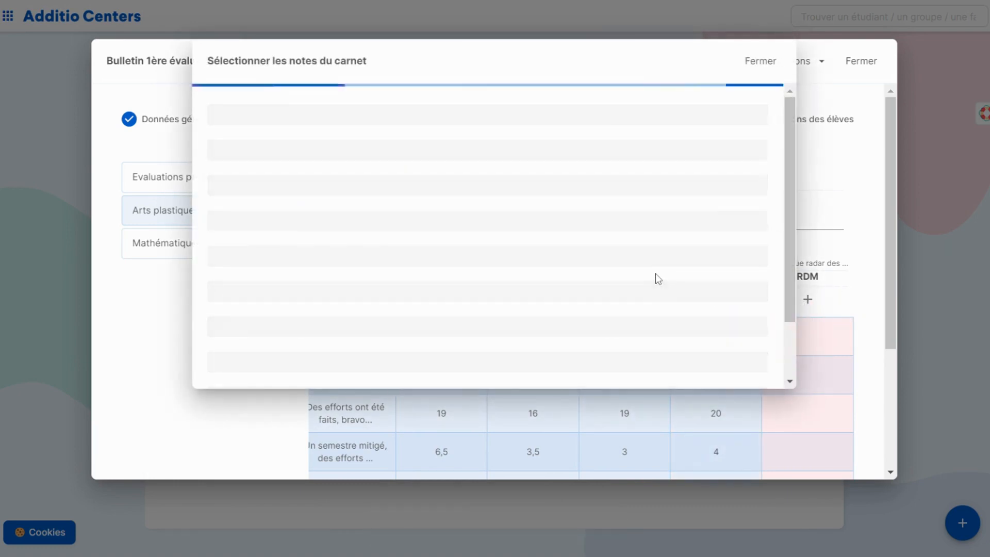
{"action": "scroll", "coordinate": [658, 275], "scroll_direction": "down", "scroll_amount": 5}
{"action": "scroll", "coordinate": [655, 268], "scroll_direction": "down", "scroll_amount": 5}
{"action": "left_click", "coordinate": [745, 322]}
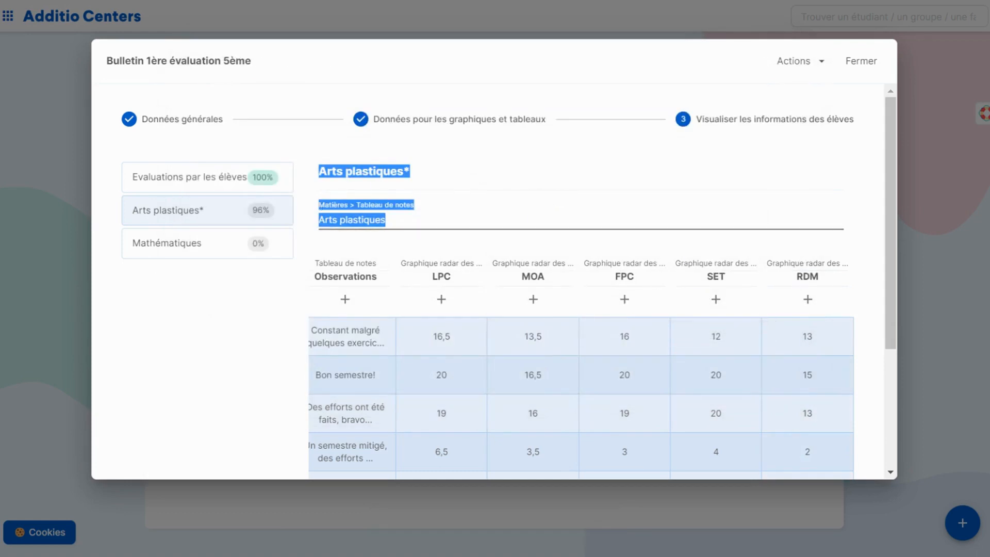
Step: Change the first student's learning objectives entry in Arts plastiques to "Atteints" and confirm it
{"action": "left_click", "coordinate": [408, 220]}
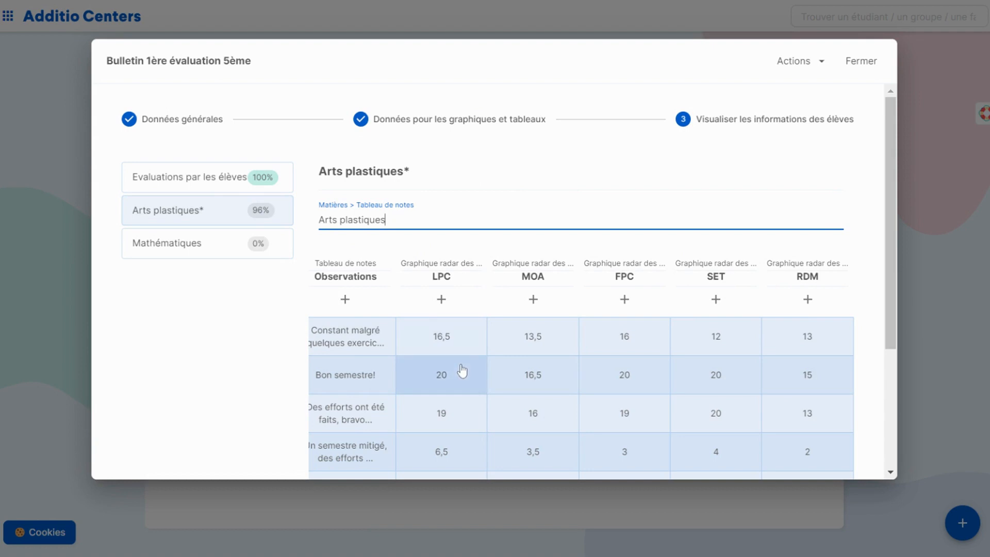
{"action": "scroll", "coordinate": [461, 372], "scroll_direction": "left", "scroll_amount": 8}
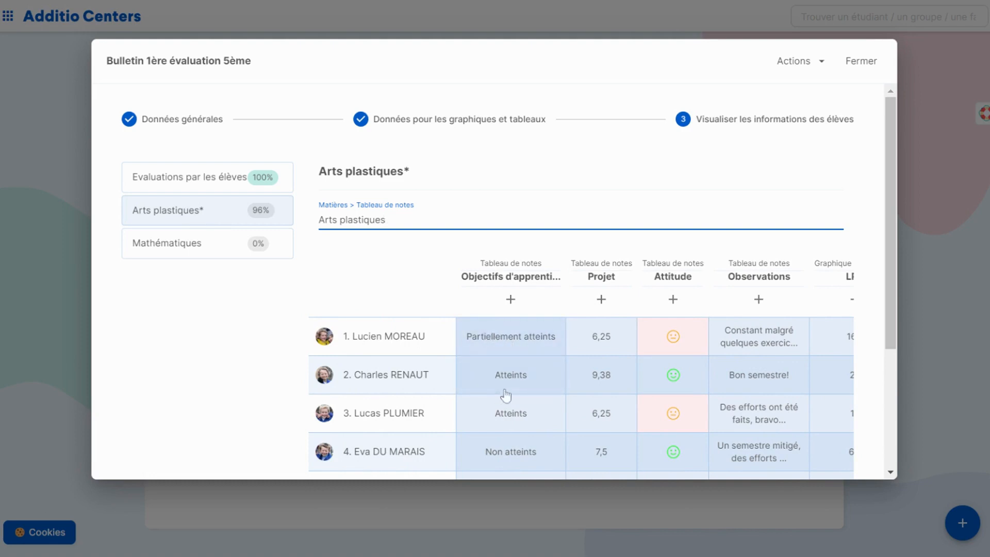
{"action": "left_click", "coordinate": [527, 344]}
{"action": "left_click_drag", "start_coordinate": [651, 287], "coordinate": [459, 214]}
{"action": "type", "text": "Atteints"}
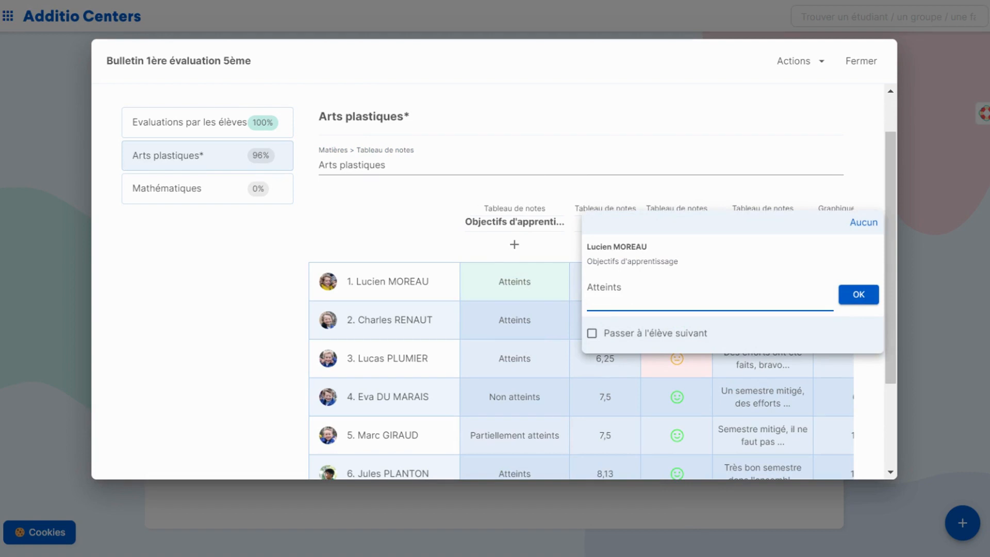
{"action": "left_click", "coordinate": [859, 295]}
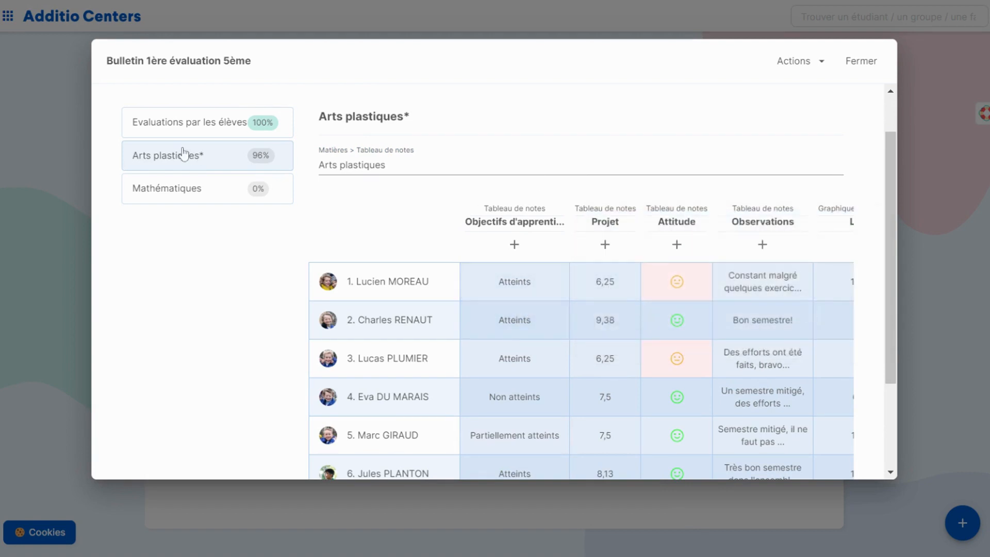
Step: Import the Examen théorique 1e semestre marks into the Mathématiques learning objectives column and close the report card editor
{"action": "left_click", "coordinate": [205, 190]}
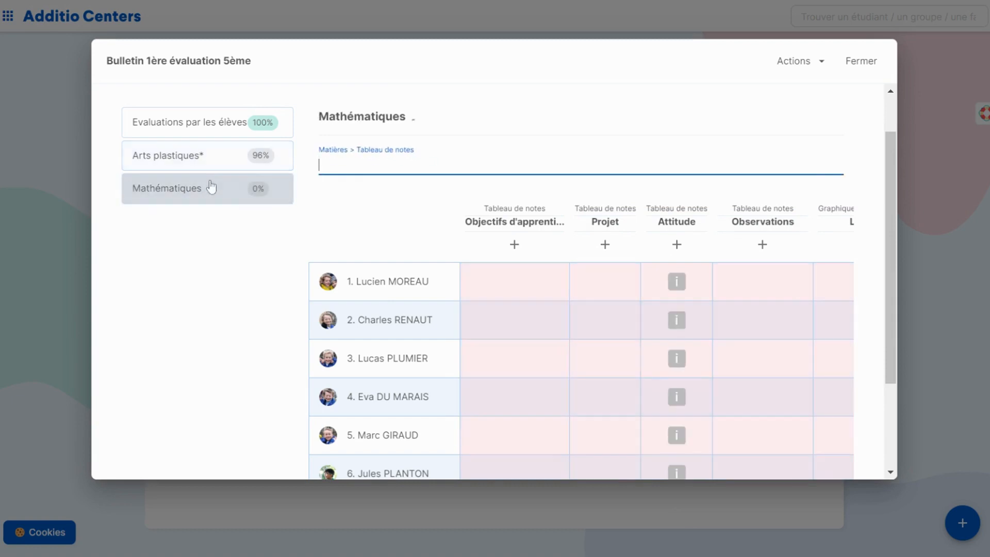
{"action": "left_click", "coordinate": [516, 246]}
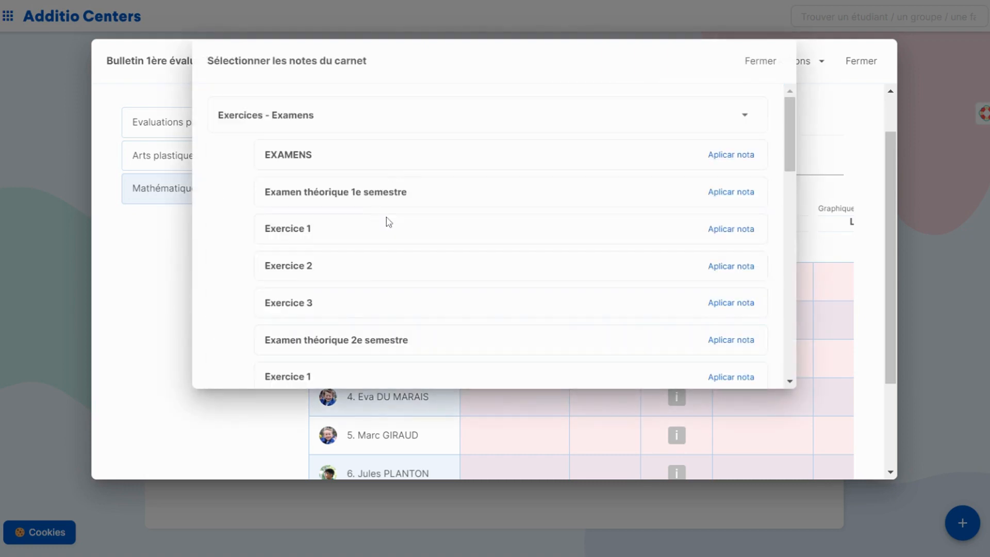
{"action": "left_click", "coordinate": [724, 196]}
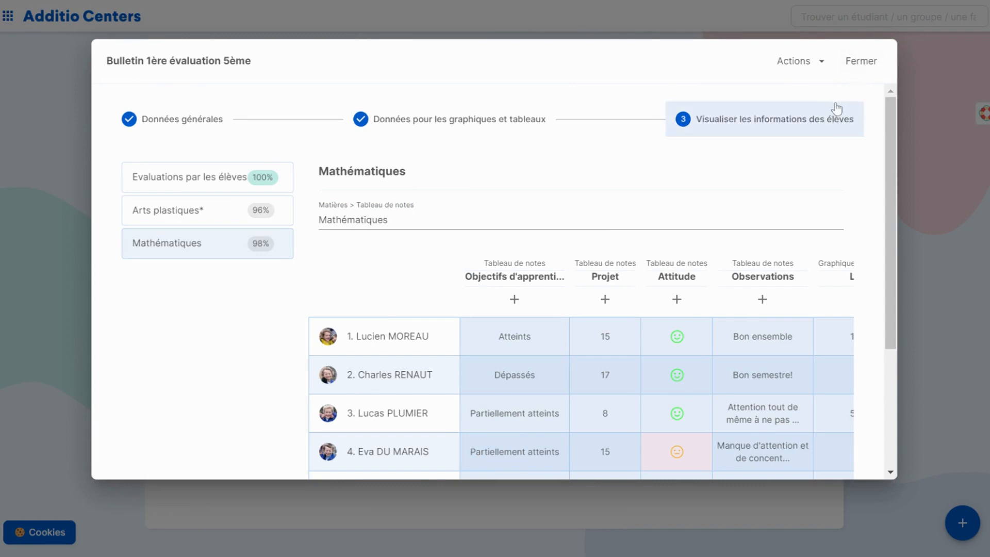
{"action": "left_click", "coordinate": [857, 64]}
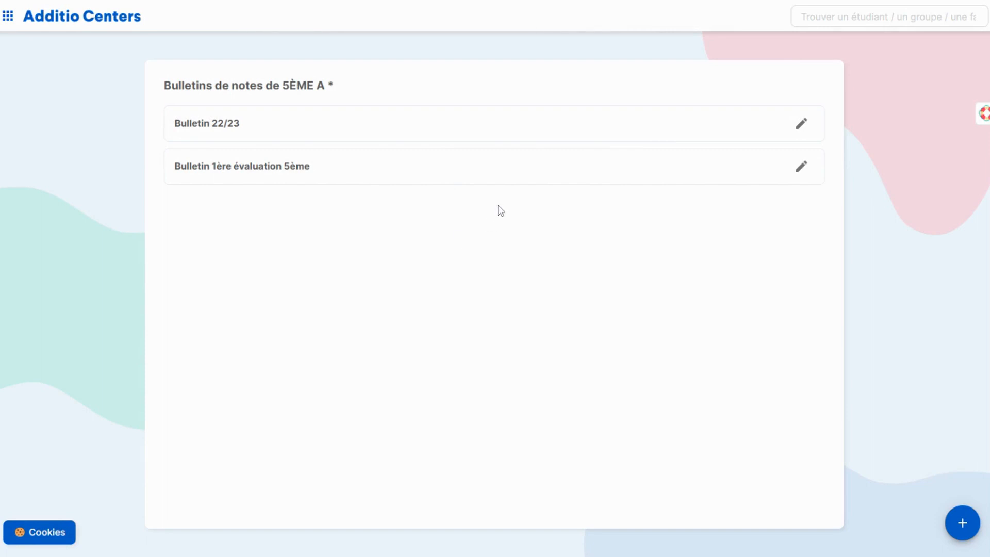
Step: Open Bulletin 1ère évaluation 5ème in the report card viewer and review the first student's marks, competency chart and comments
{"action": "left_click", "coordinate": [329, 173]}
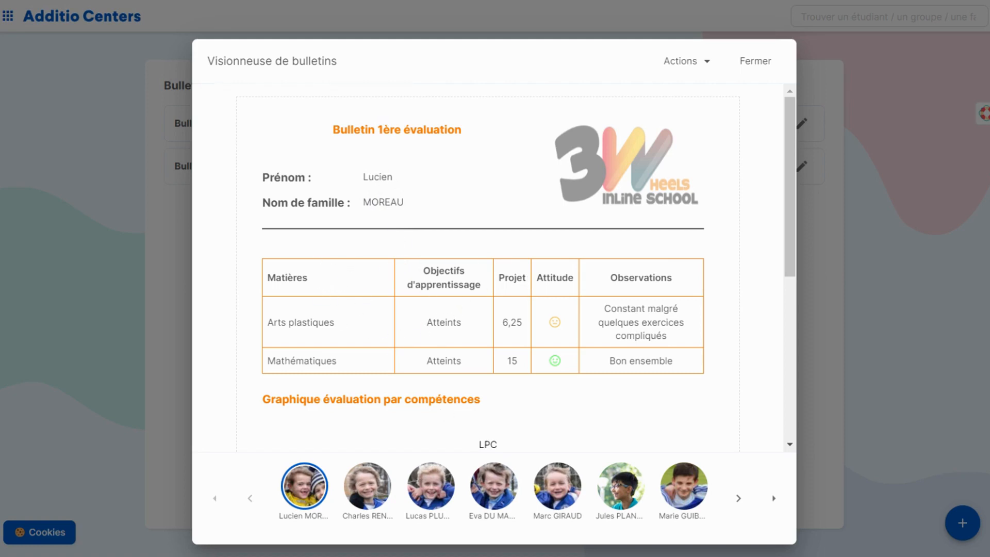
{"action": "scroll", "coordinate": [488, 268], "scroll_direction": "down", "scroll_amount": 3}
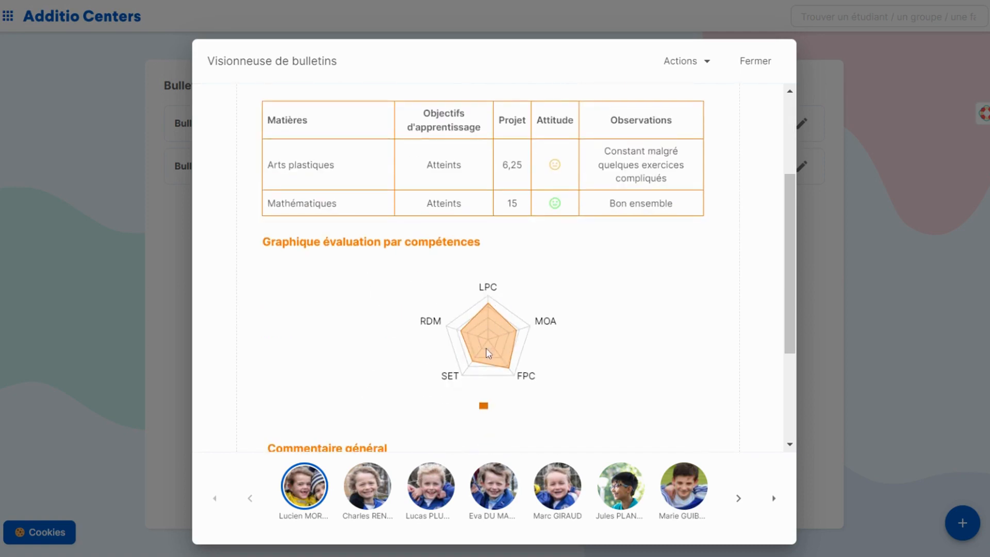
{"action": "scroll", "coordinate": [532, 333], "scroll_direction": "down", "scroll_amount": 3}
{"action": "scroll", "coordinate": [532, 332], "scroll_direction": "down", "scroll_amount": 1}
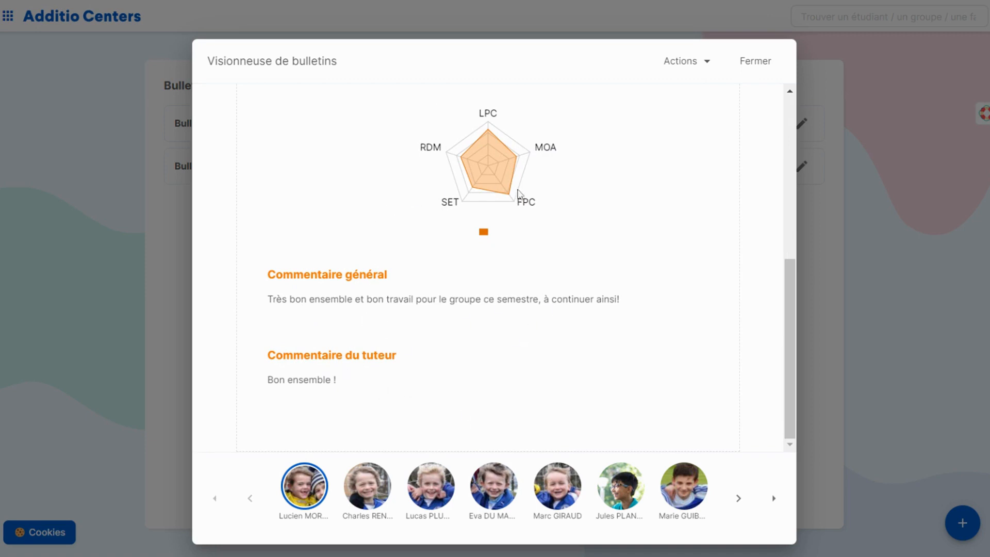
{"action": "scroll", "coordinate": [444, 211], "scroll_direction": "up", "scroll_amount": 3}
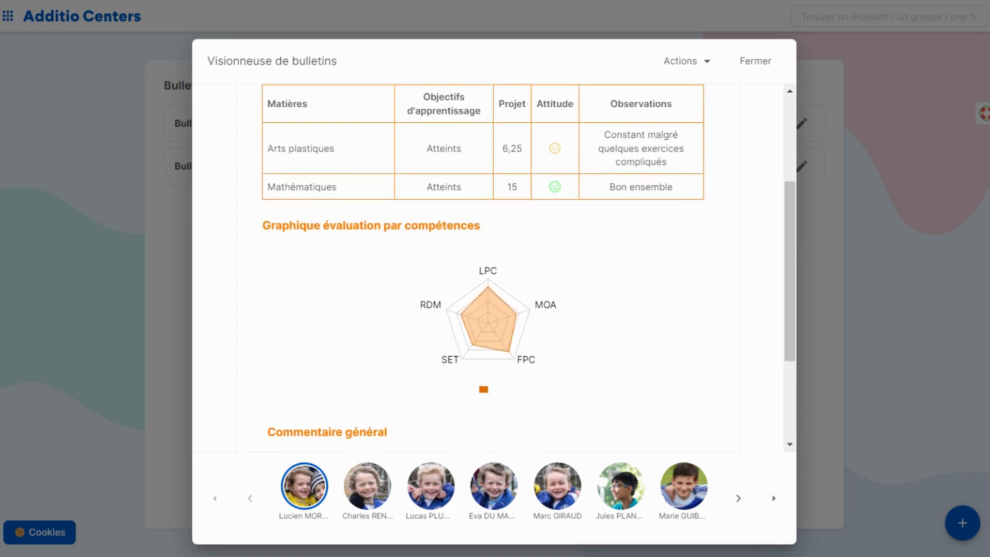
{"action": "scroll", "coordinate": [431, 308], "scroll_direction": "up", "scroll_amount": 3}
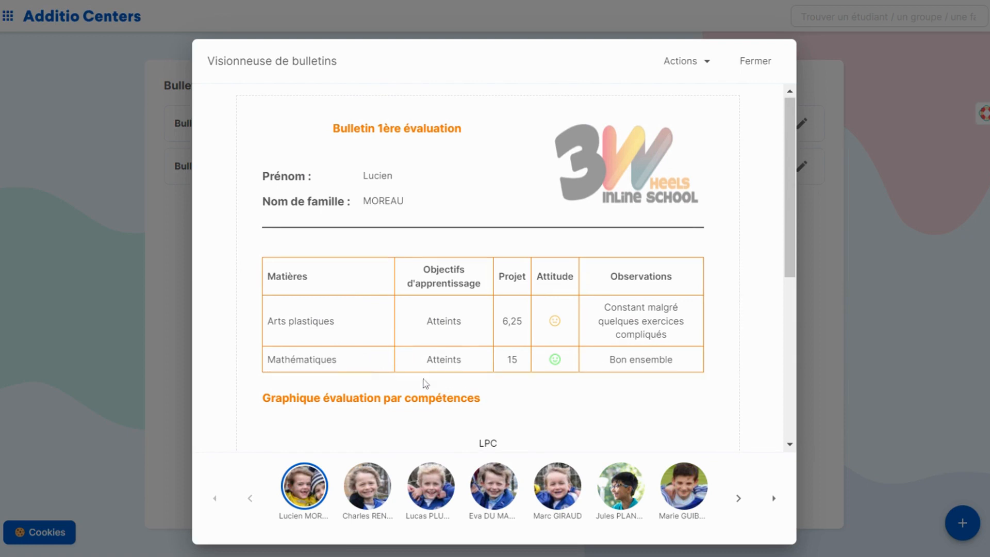
{"action": "scroll", "coordinate": [424, 384], "scroll_direction": "down", "scroll_amount": 2}
Step: Review the report cards of the second and fourth students, including their competency charts and comments
{"action": "left_click", "coordinate": [375, 503]}
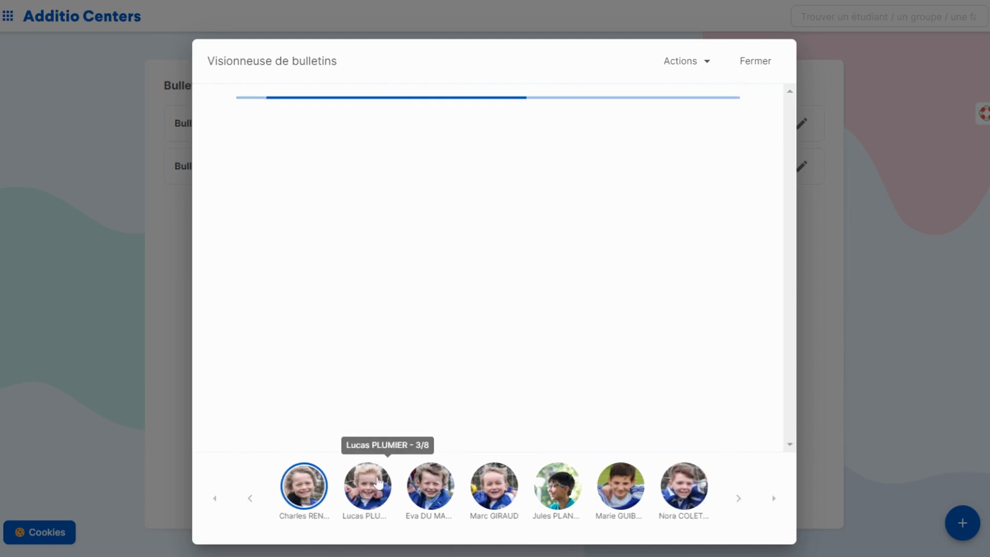
{"action": "scroll", "coordinate": [504, 237], "scroll_direction": "down", "scroll_amount": 6}
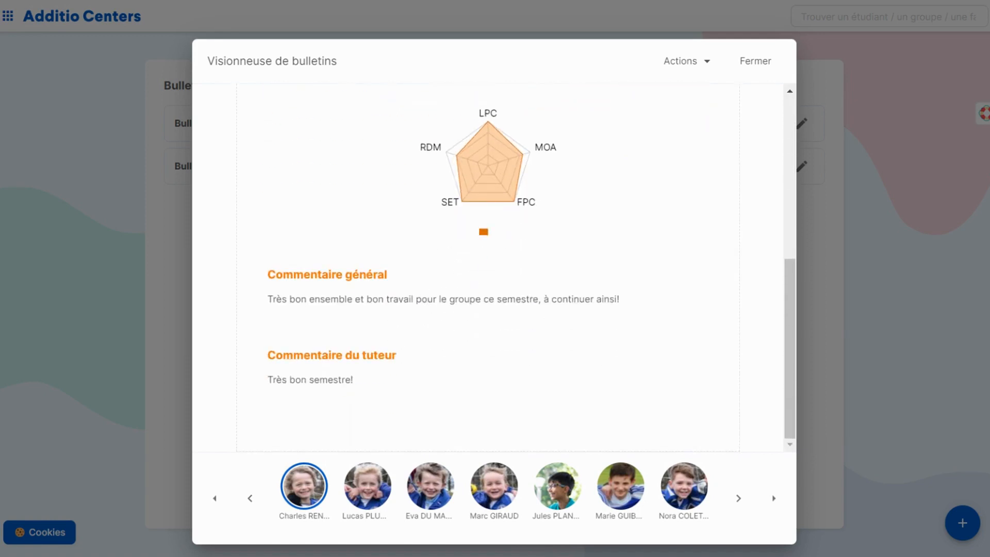
{"action": "left_click", "coordinate": [431, 490]}
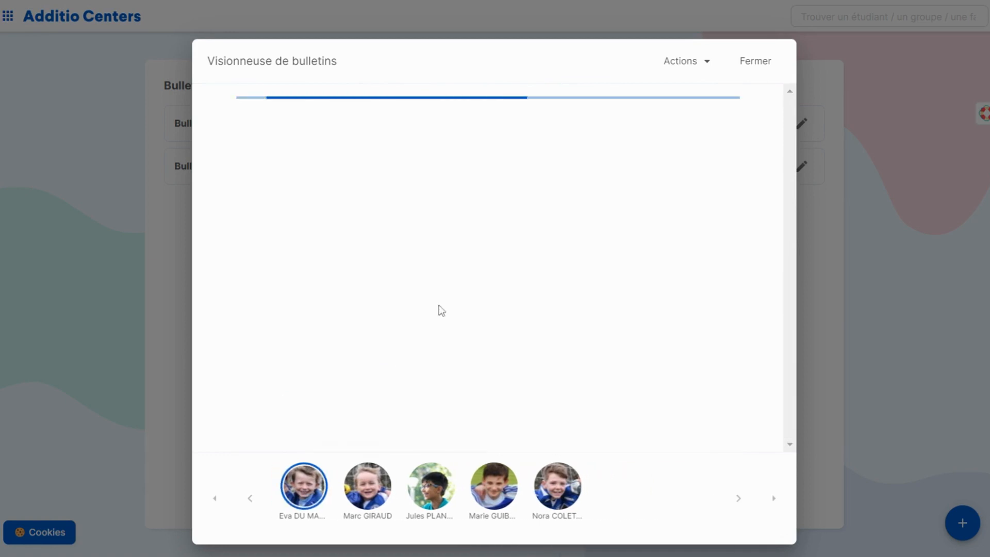
{"action": "scroll", "coordinate": [440, 307], "scroll_direction": "down", "scroll_amount": 5}
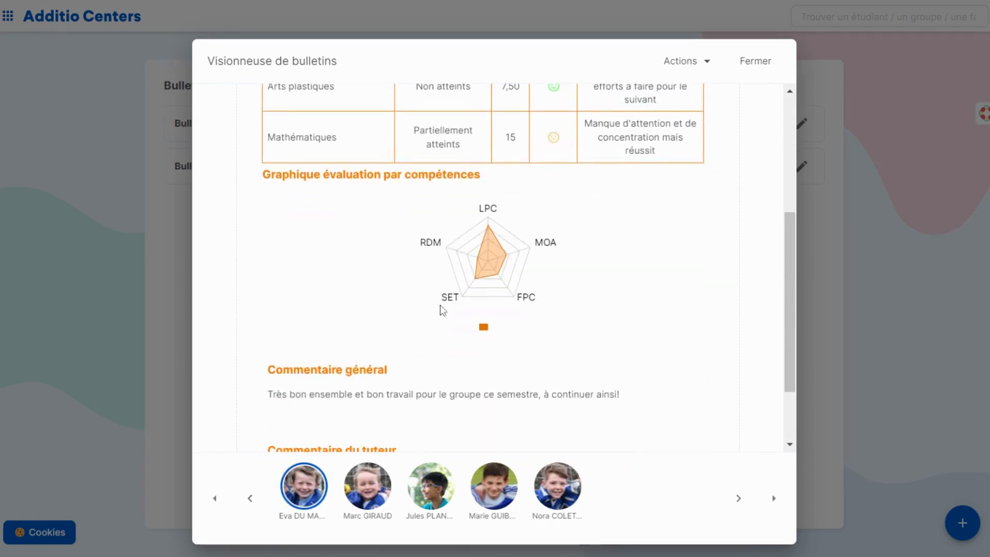
{"action": "scroll", "coordinate": [442, 309], "scroll_direction": "up", "scroll_amount": 5}
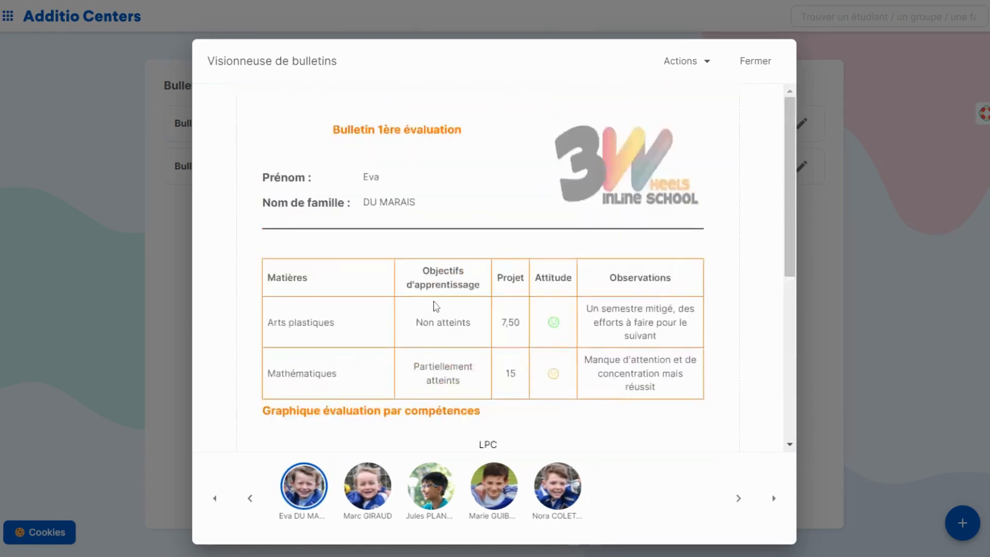
Step: Check the options for downloading one or all report cards and close the report card viewer
{"action": "left_click", "coordinate": [681, 66]}
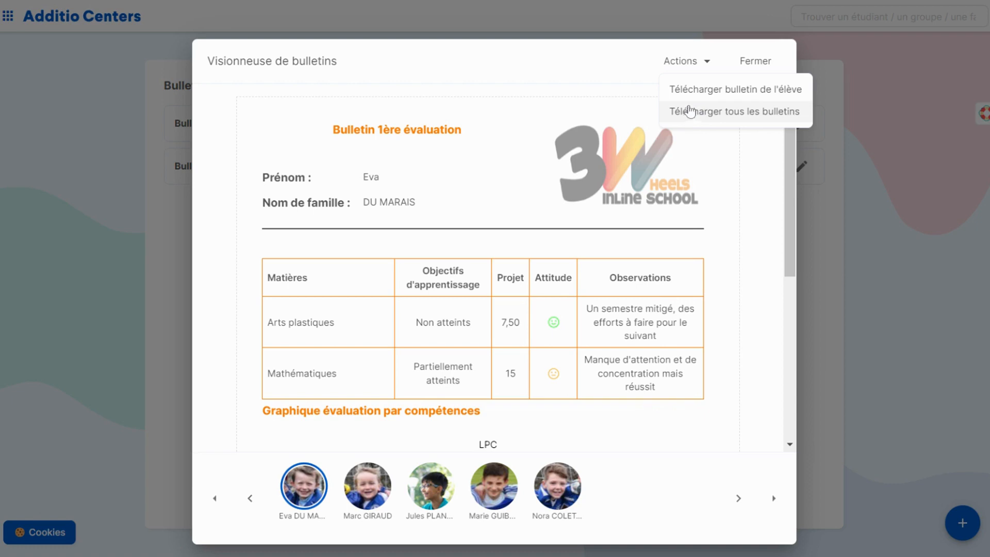
{"action": "left_click", "coordinate": [757, 62]}
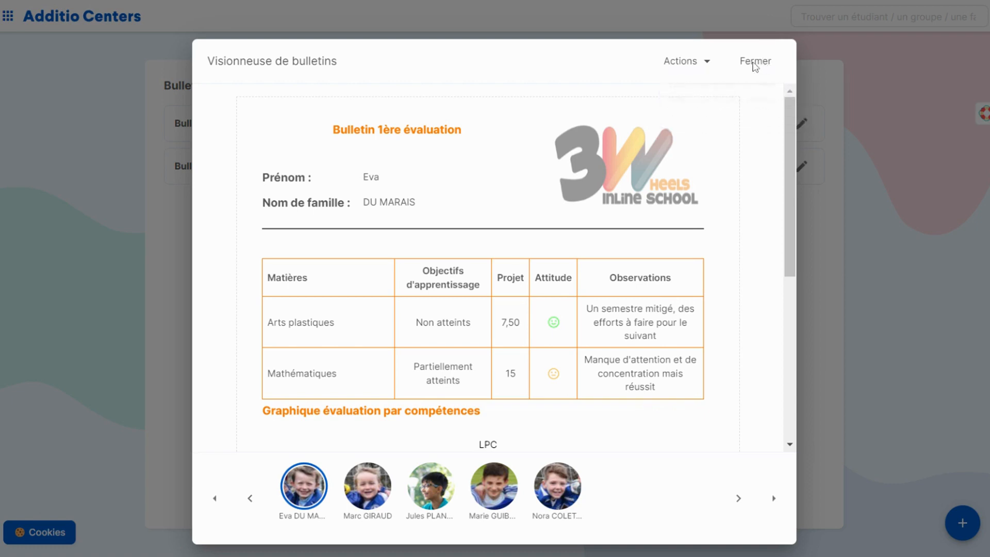
{"action": "left_click", "coordinate": [755, 63]}
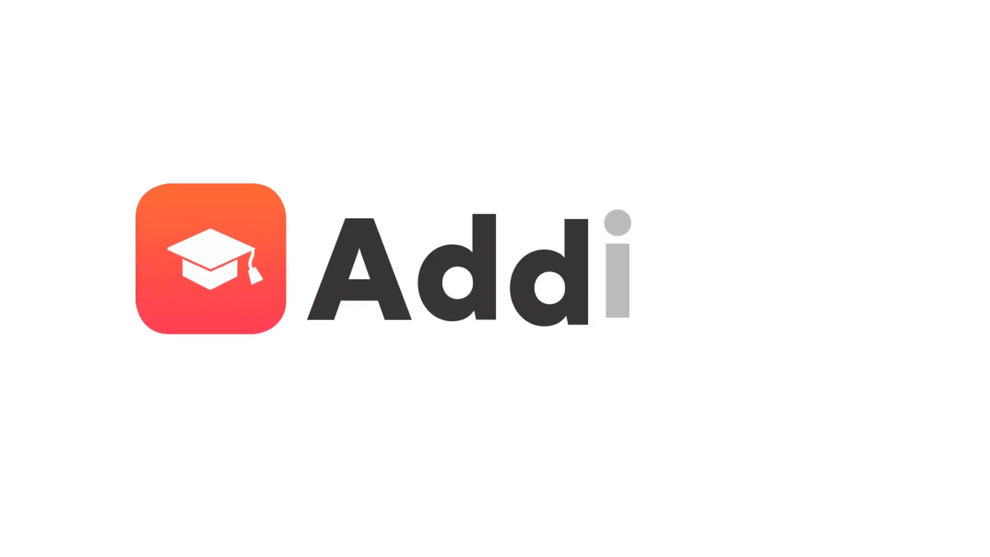